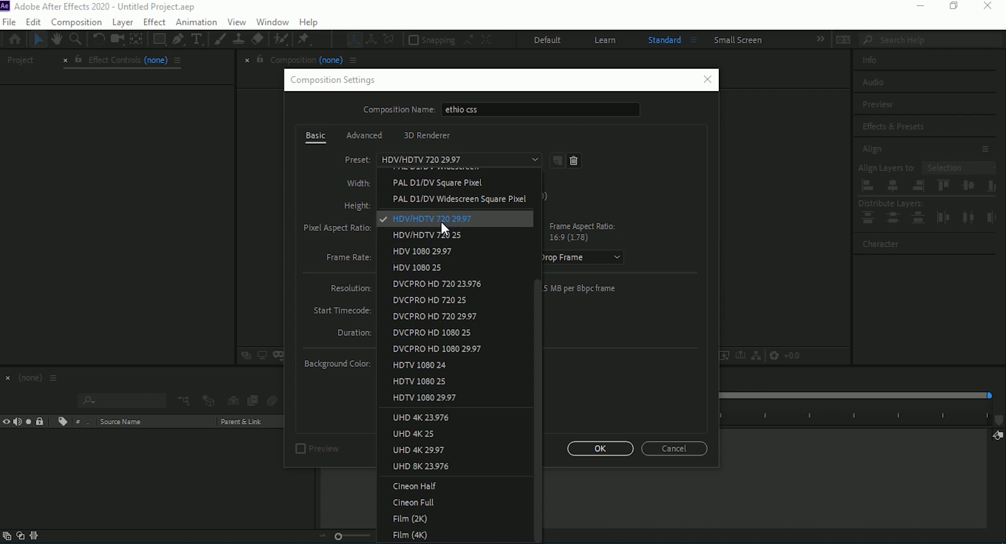
- Apply the HDV/HDTV 720 29.97 preset to the ethio css composition and set its start timecode to 0
{"action": "left_click", "coordinate": [441, 220]}
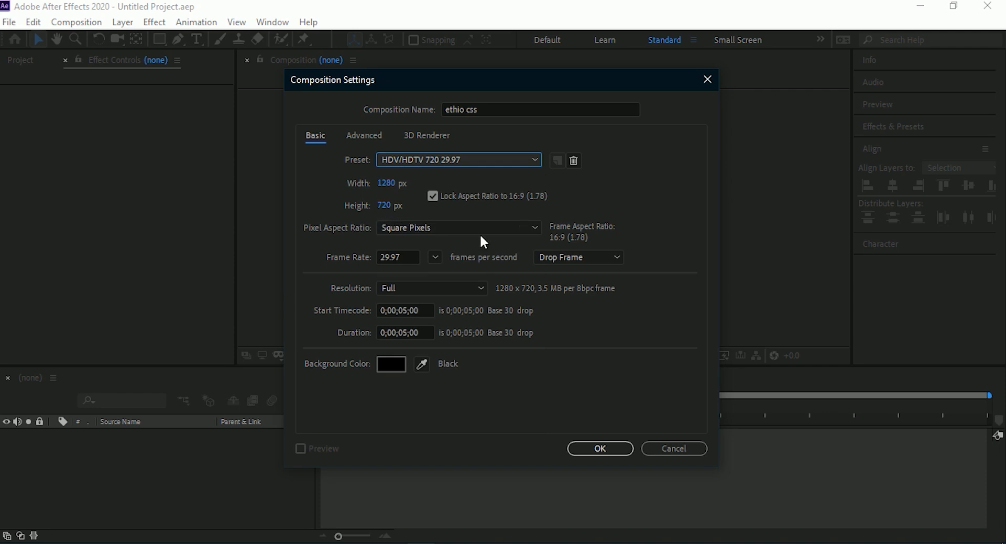
{"action": "left_click", "coordinate": [411, 315]}
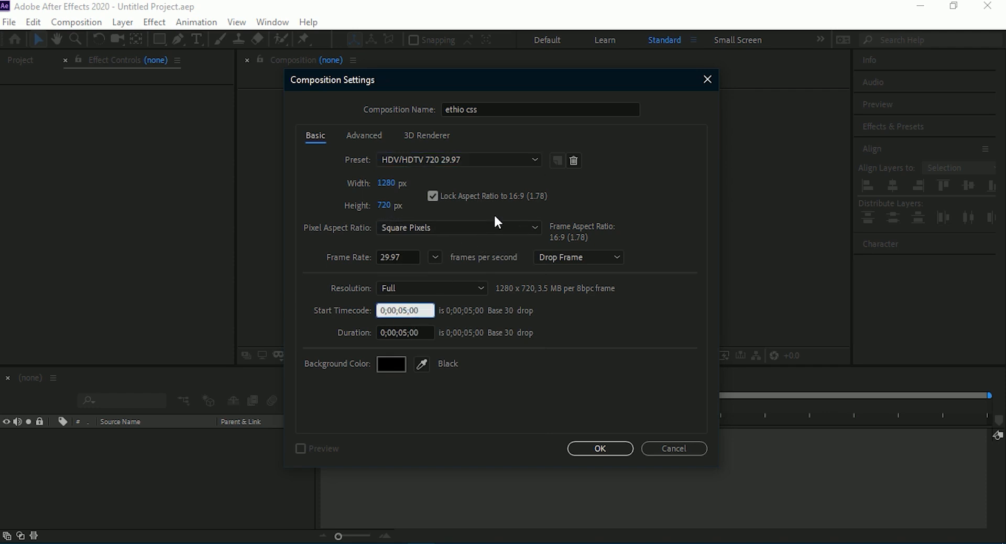
{"action": "key", "text": "BackSpace"}
{"action": "type", "text": "0"}
{"action": "left_click", "coordinate": [412, 336]}
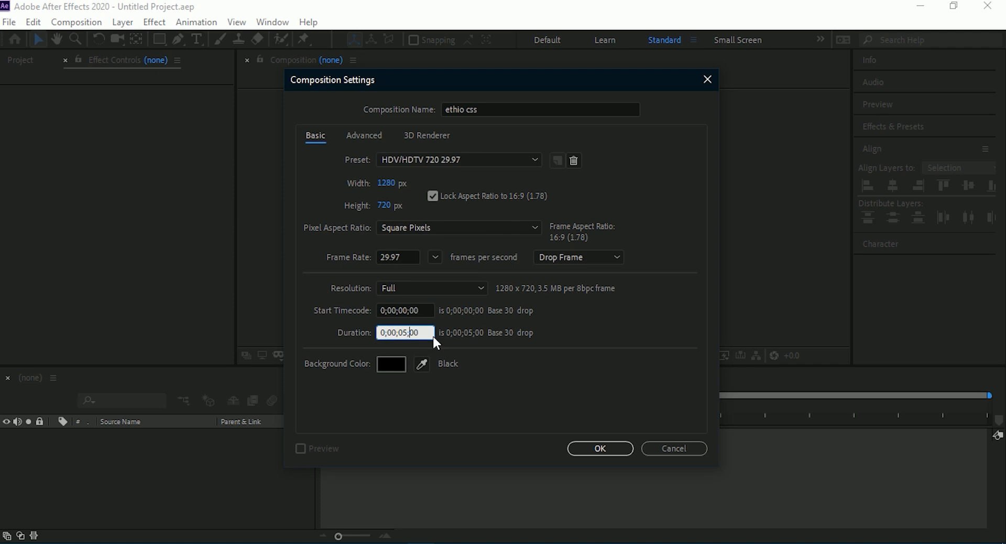
- Pick black (000000) as the background color and create the composition
{"action": "left_click", "coordinate": [396, 365]}
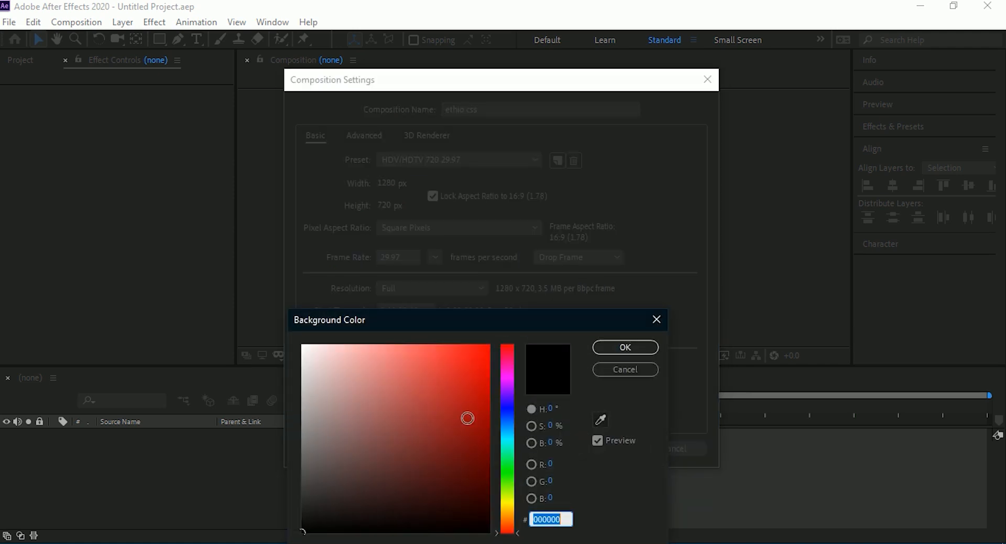
{"action": "left_click", "coordinate": [481, 533]}
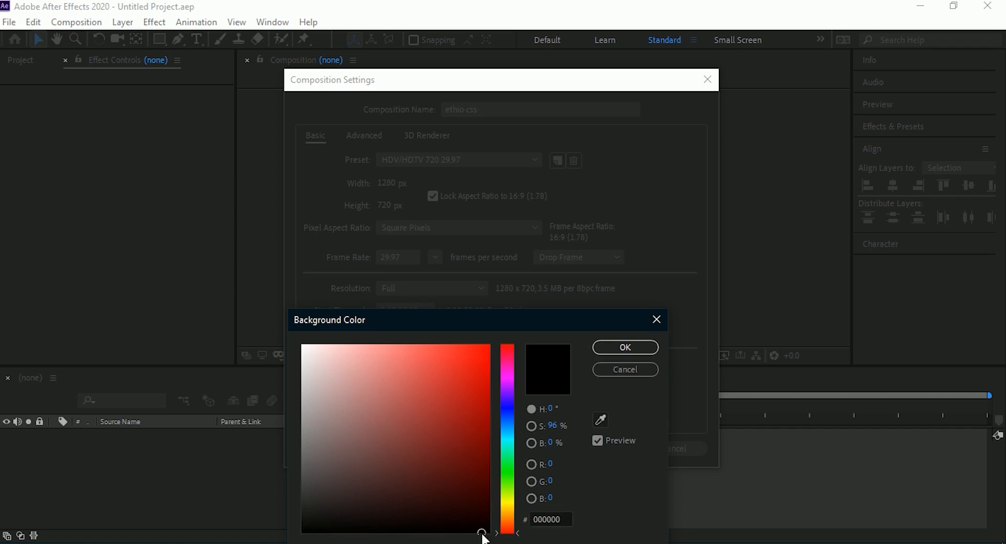
{"action": "left_click", "coordinate": [626, 350]}
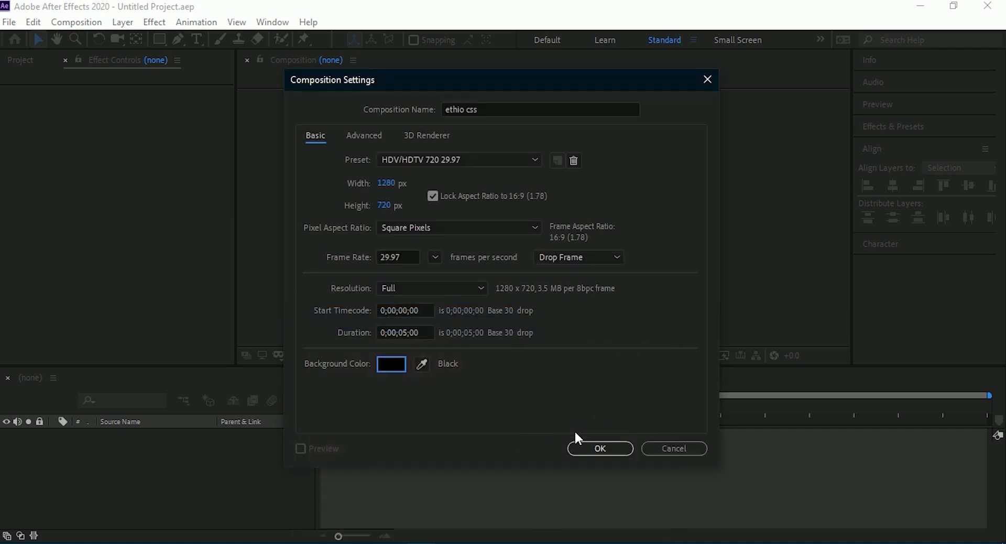
{"action": "left_click", "coordinate": [588, 441]}
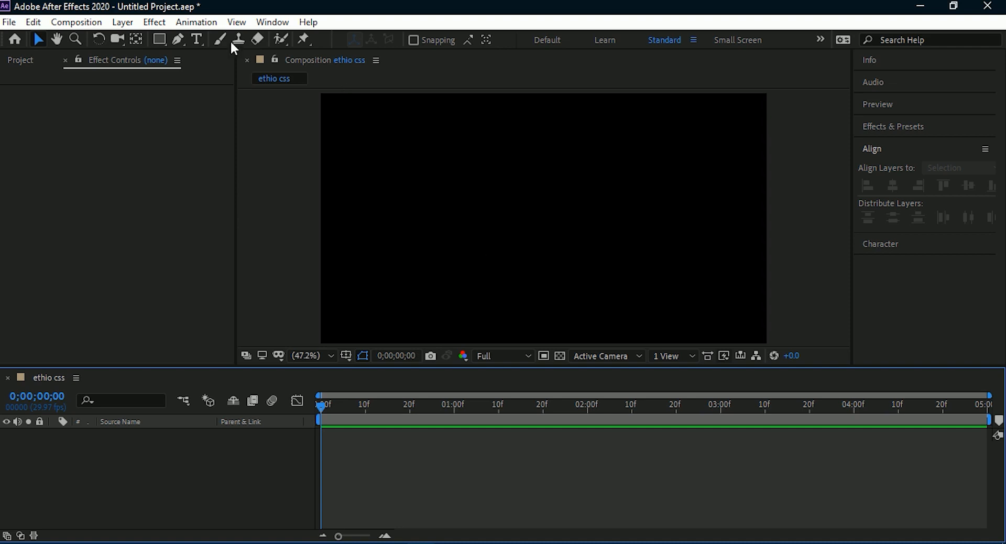
- Add a text layer reading ETHIO CSS in the upper part of the composition
{"action": "left_click", "coordinate": [196, 40]}
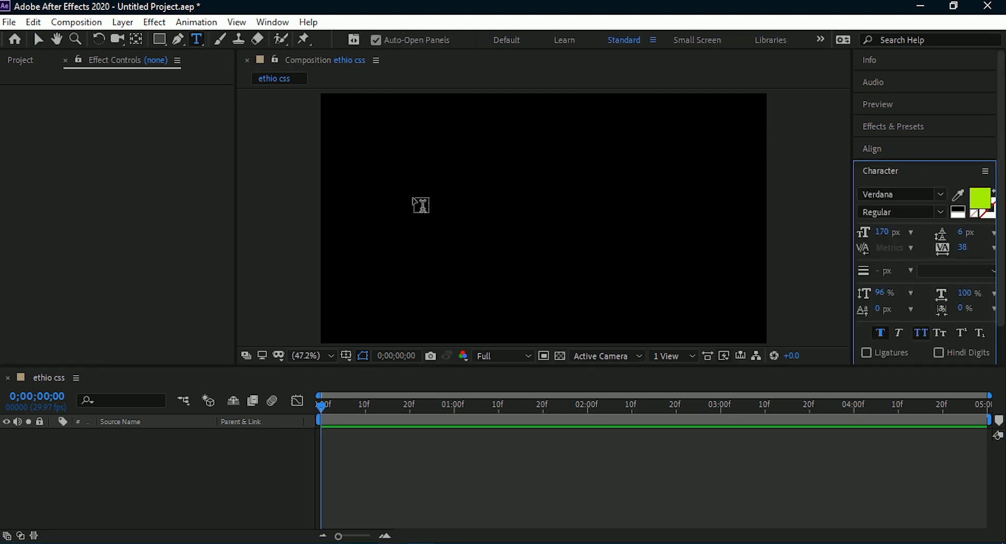
{"action": "left_click", "coordinate": [406, 179]}
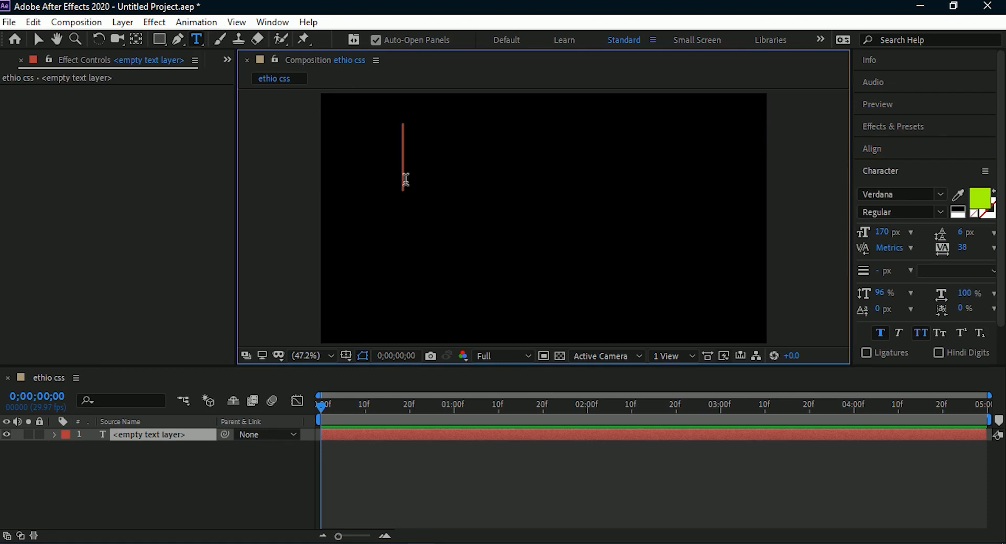
{"action": "type", "text": "ETHIO "}
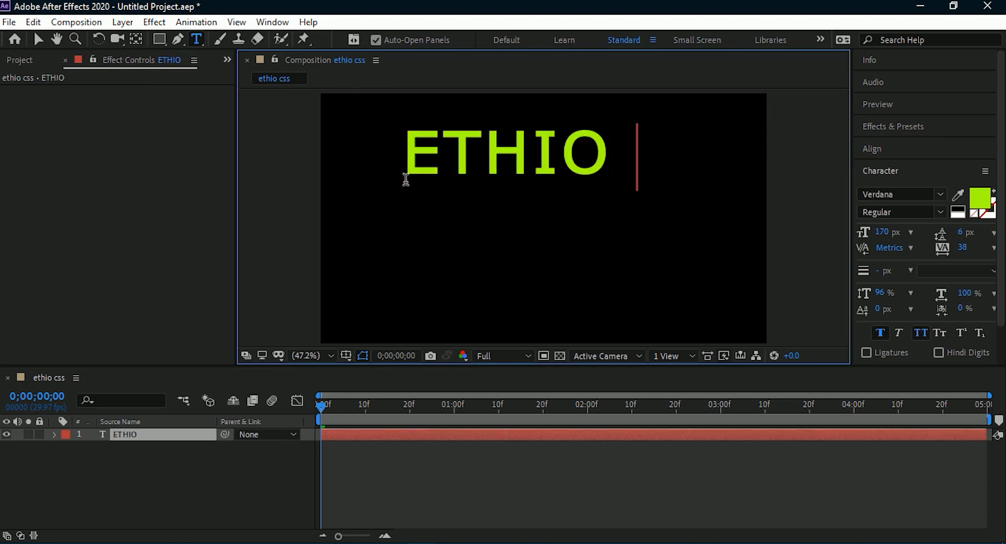
{"action": "type", "text": "CSS"}
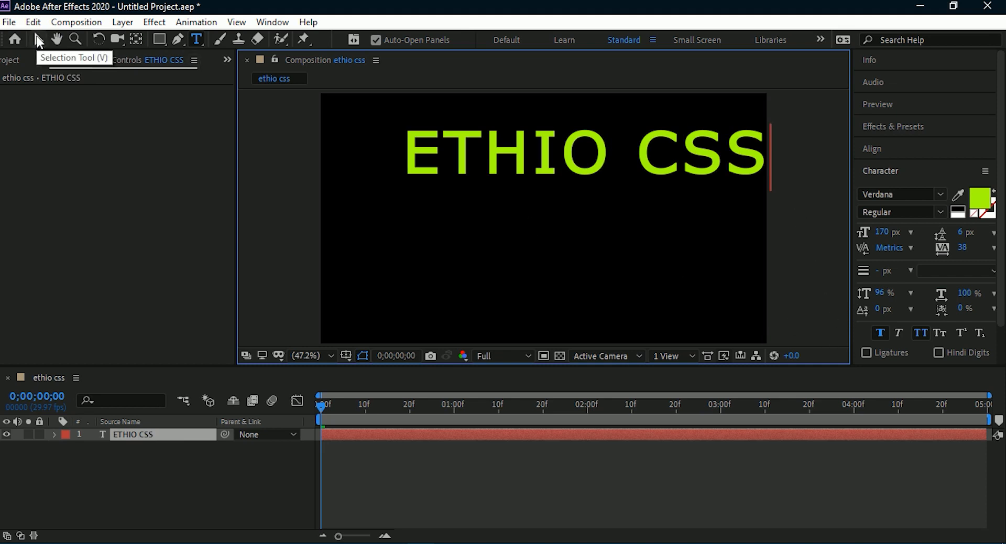
- Reposition the ETHIO CSS text so it sits horizontally centred, slightly above the middle of the frame
{"action": "left_click", "coordinate": [38, 41]}
{"action": "left_click_drag", "start_coordinate": [584, 147], "coordinate": [564, 183]}
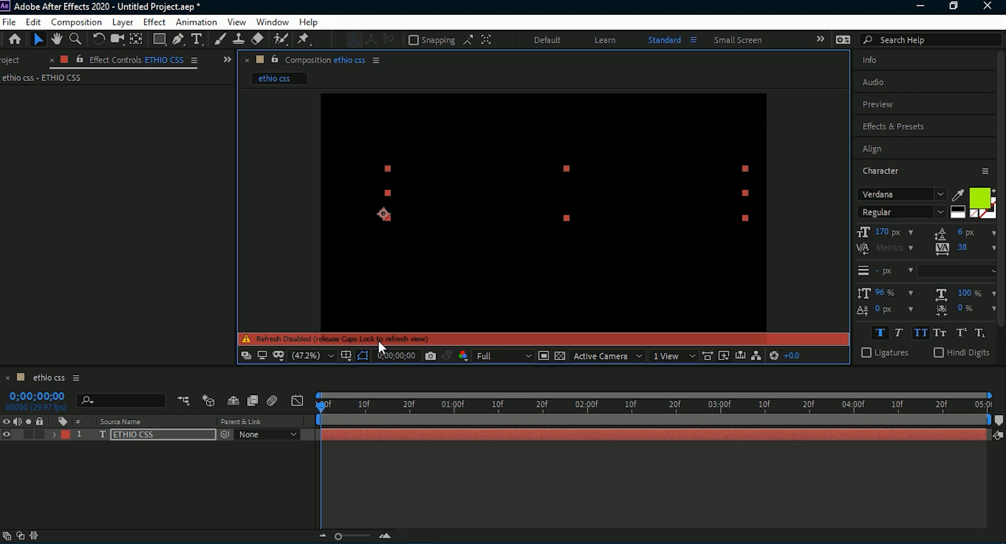
{"action": "key", "text": "Caps_Lock"}
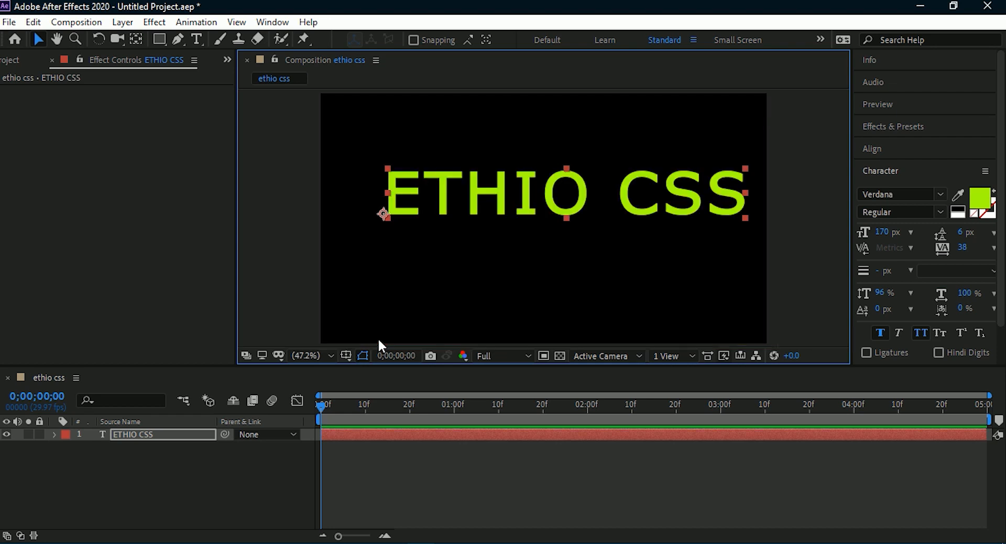
{"action": "left_click_drag", "start_coordinate": [552, 187], "coordinate": [576, 199]}
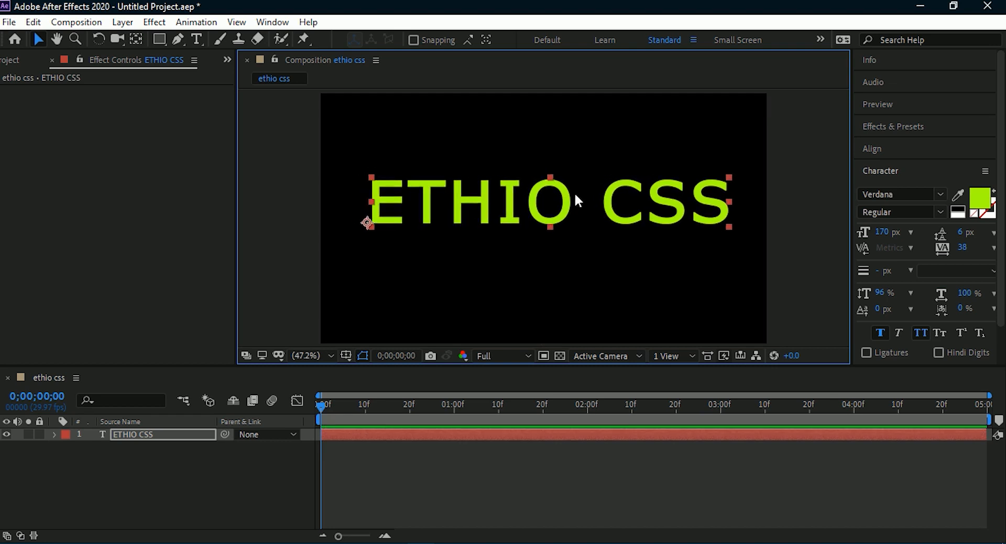
{"action": "left_click", "coordinate": [444, 267]}
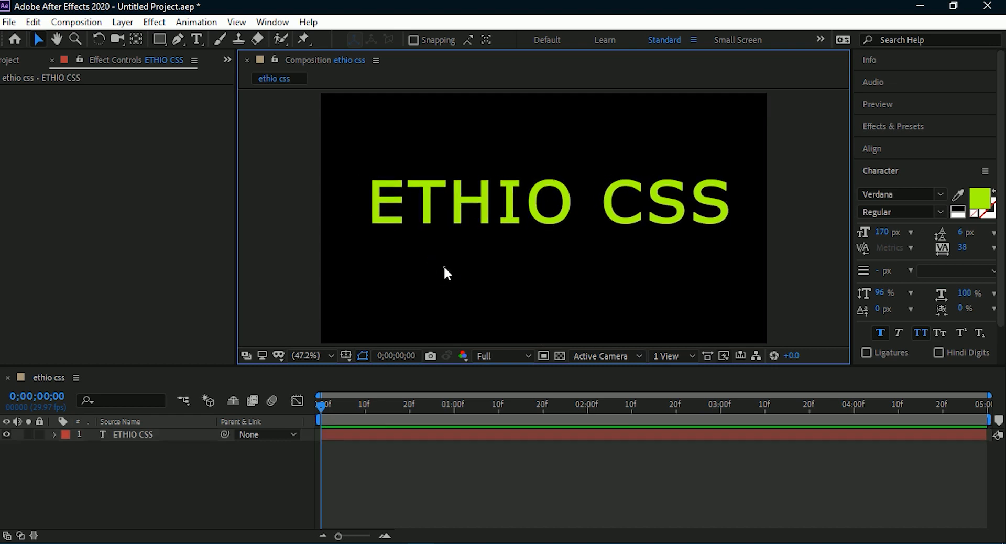
- Set the ETHIO CSS text's font size to 169 px and switch its faux bold off and back on
{"action": "left_click", "coordinate": [523, 196]}
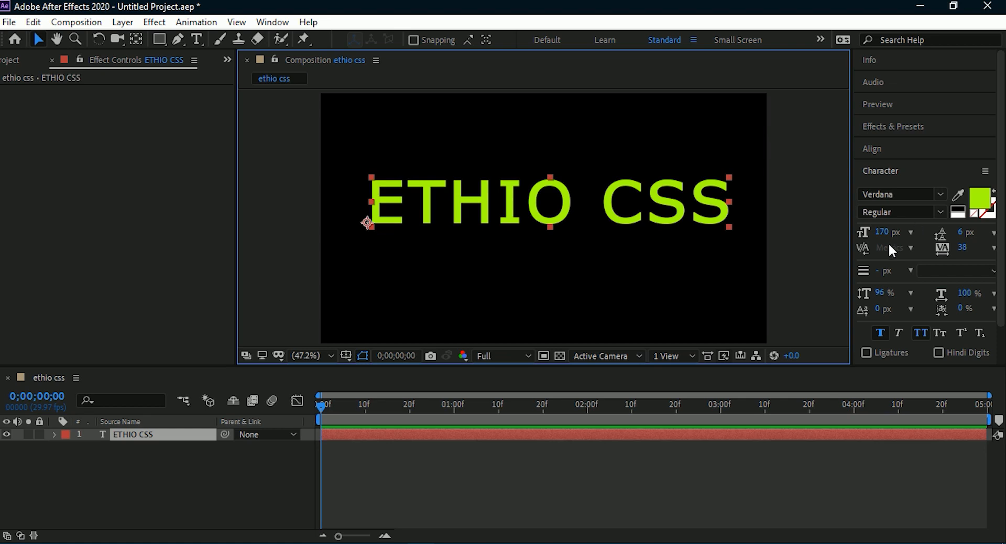
{"action": "left_click_drag", "start_coordinate": [884, 233], "coordinate": [901, 247]}
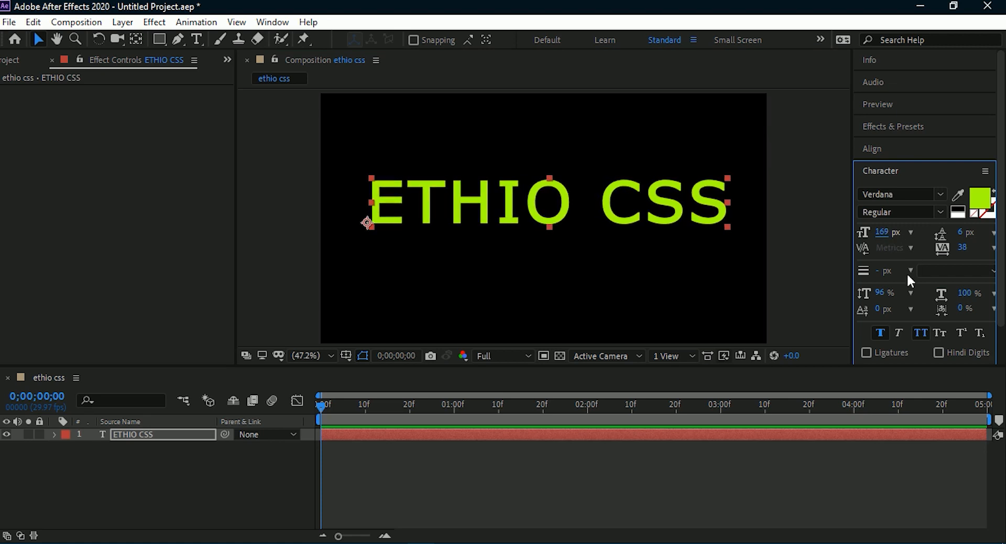
{"action": "left_click", "coordinate": [881, 334]}
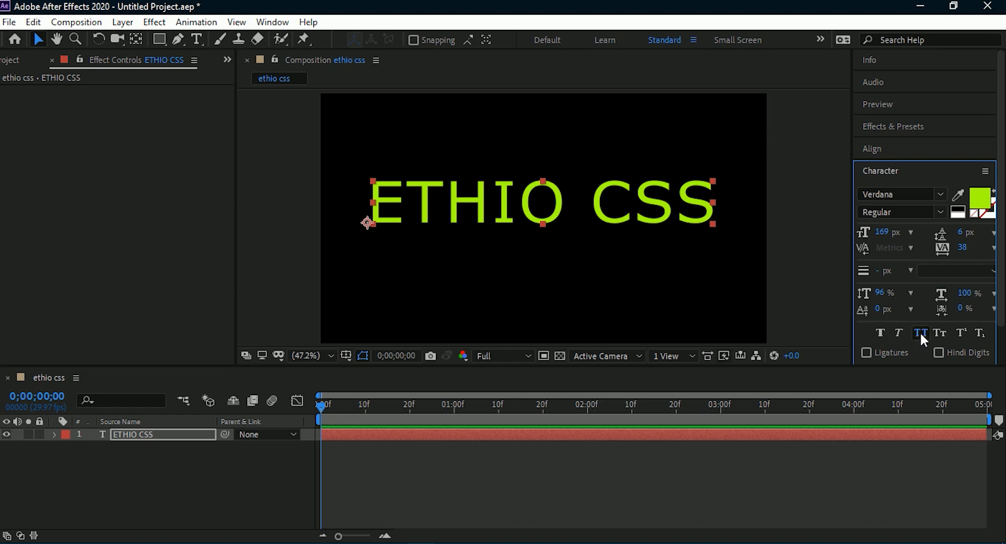
{"action": "left_click", "coordinate": [880, 333]}
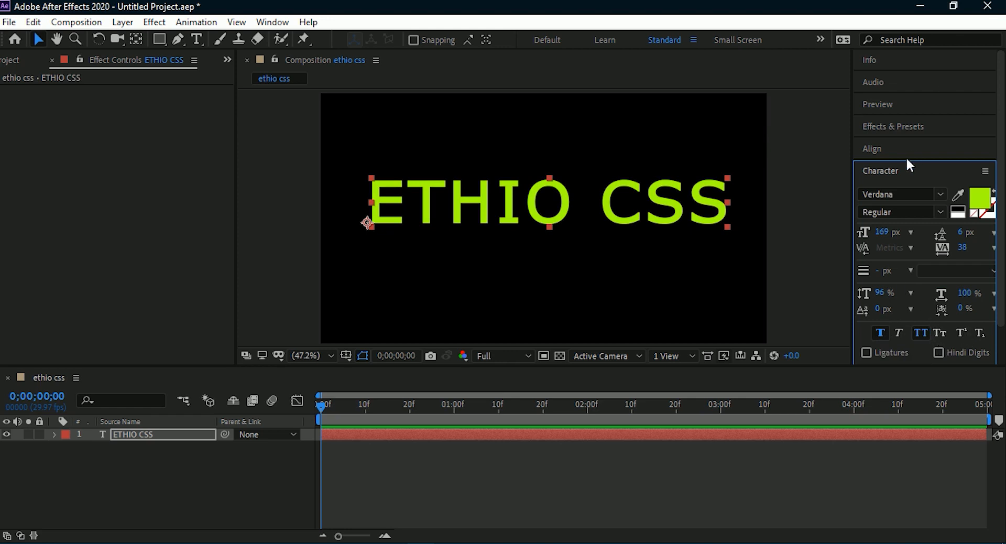
{"action": "left_click", "coordinate": [897, 171]}
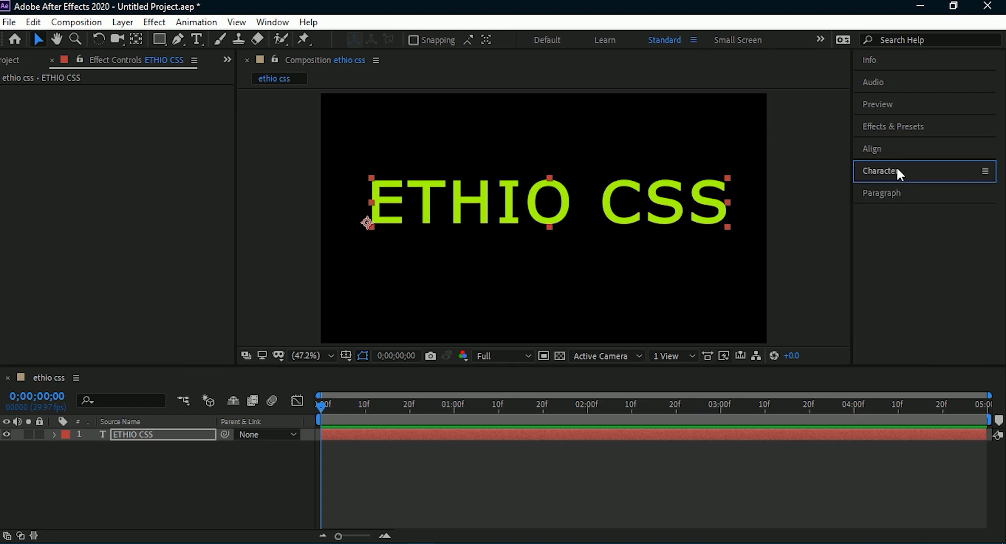
{"action": "left_click", "coordinate": [898, 172]}
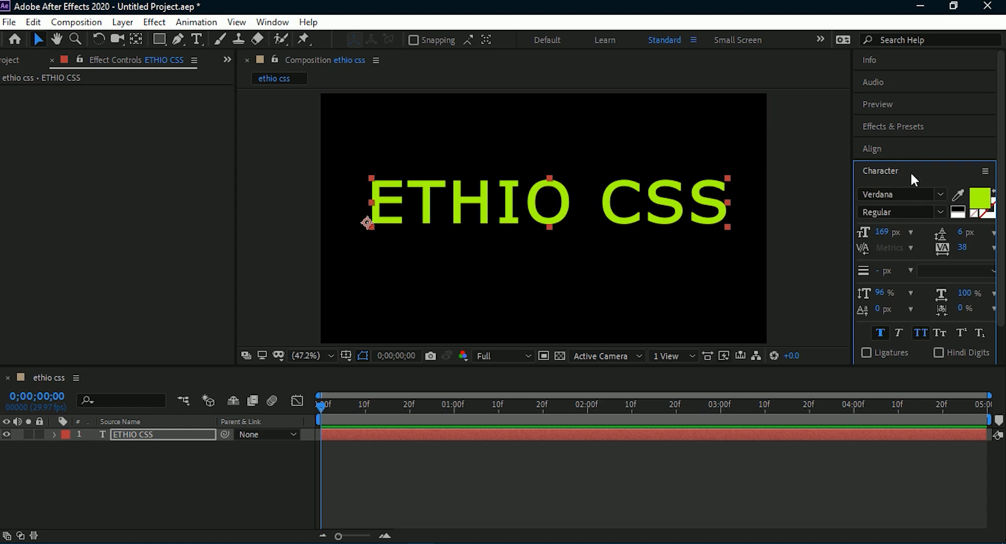
{"action": "left_click", "coordinate": [910, 170]}
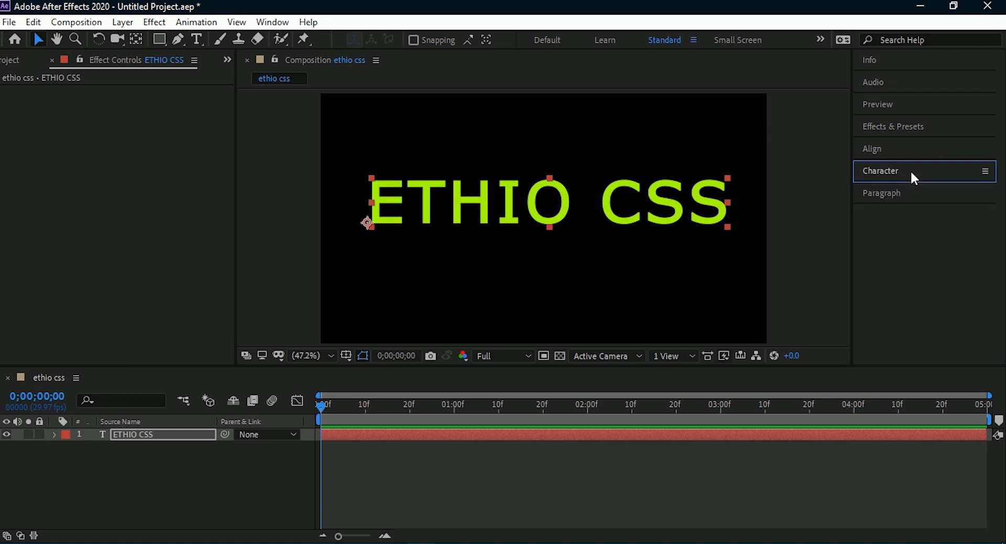
- Search the effects for "ball" and apply CC Ball Action to the ETHIO CSS text
{"action": "left_click", "coordinate": [898, 133]}
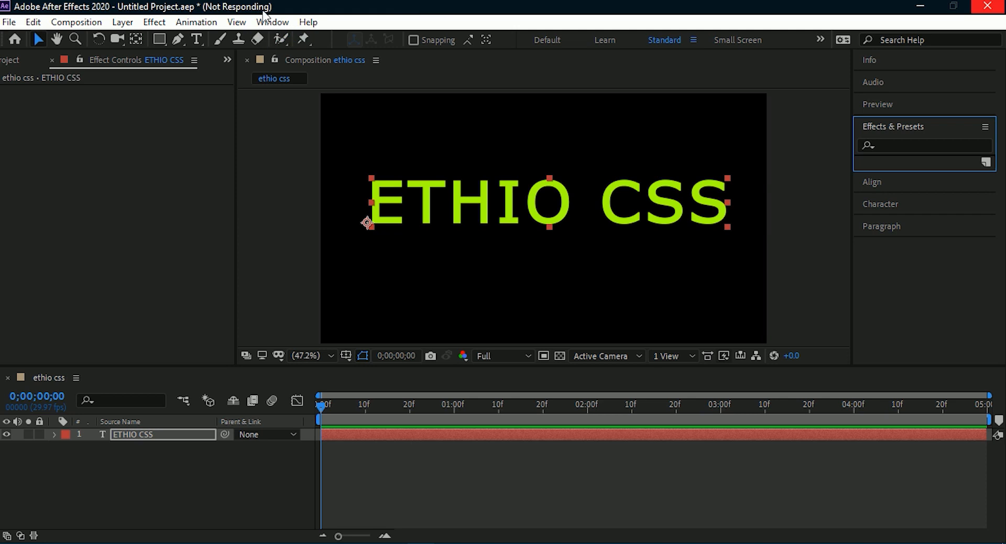
{"action": "left_click", "coordinate": [270, 23]}
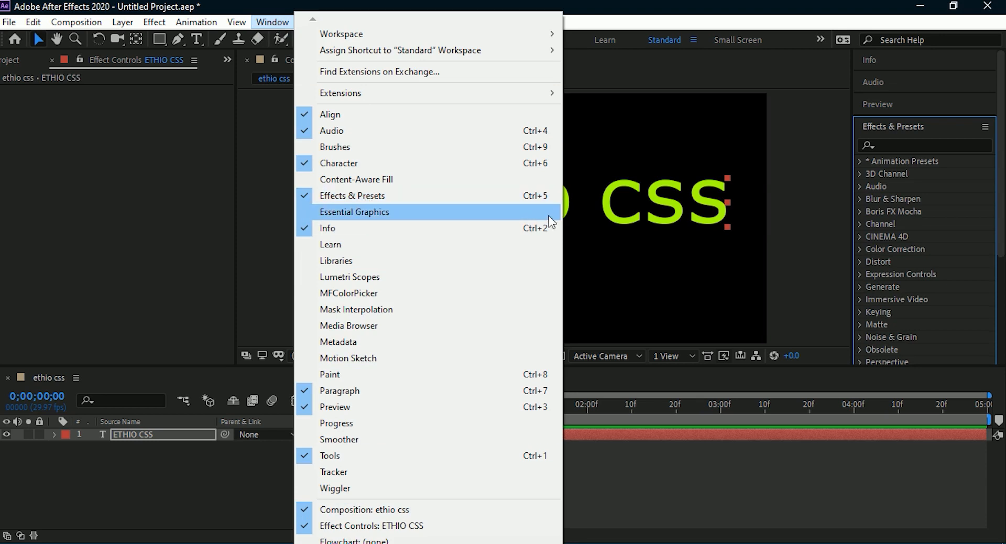
{"action": "left_click", "coordinate": [843, 215]}
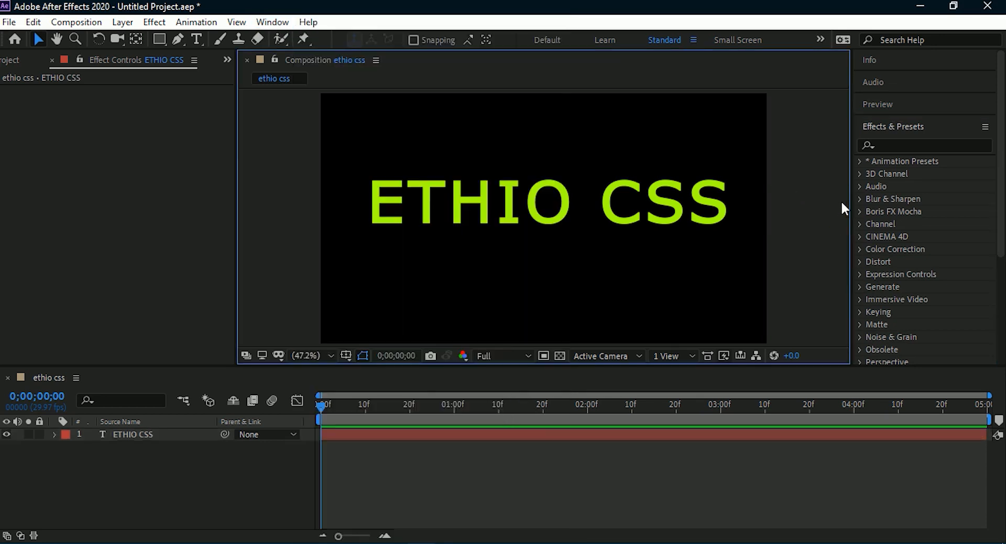
{"action": "left_click", "coordinate": [885, 146]}
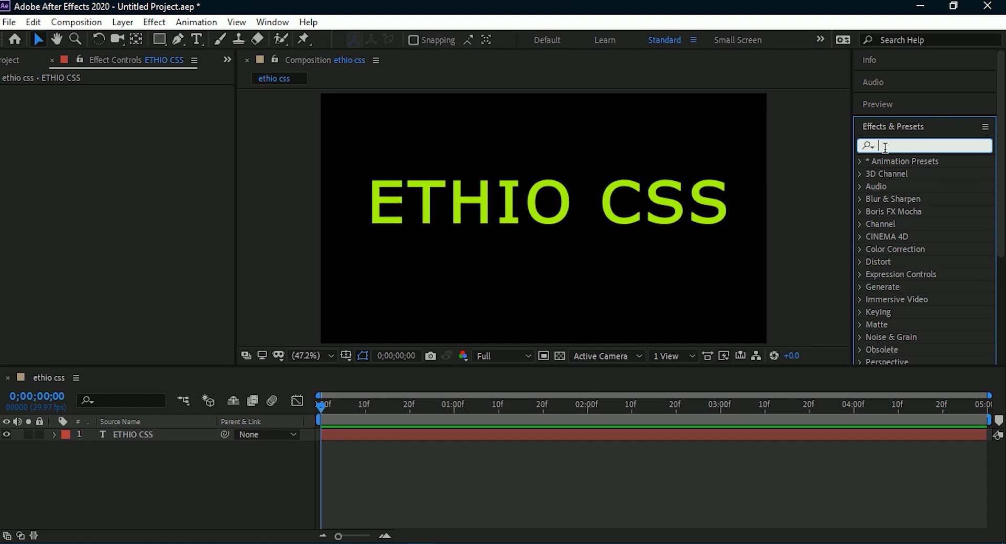
{"action": "type", "text": "ball"}
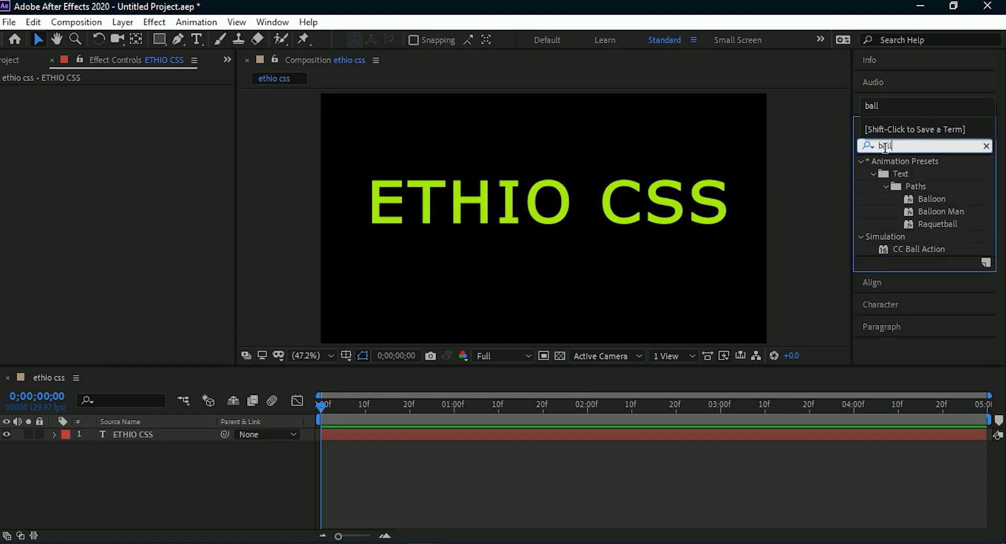
{"action": "left_click", "coordinate": [898, 249]}
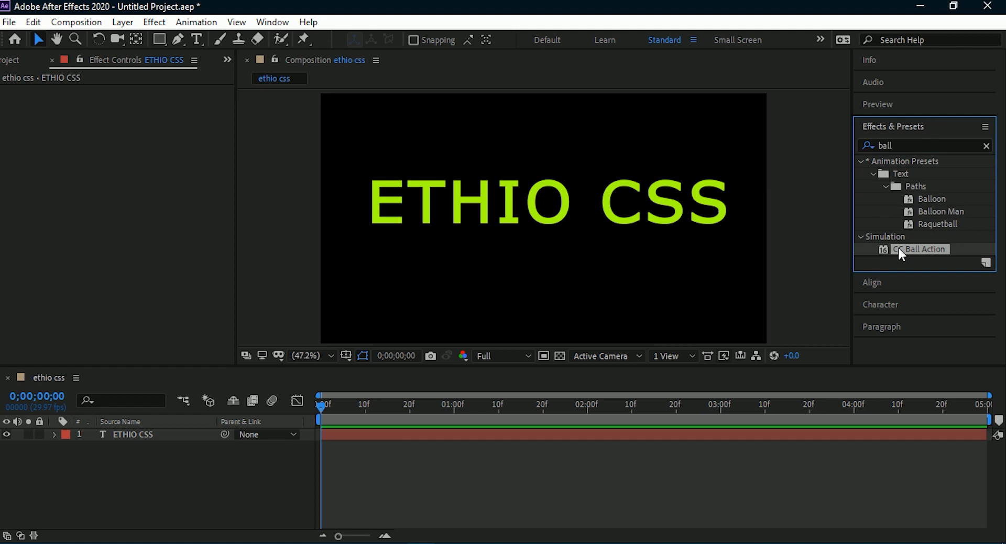
{"action": "left_click_drag", "start_coordinate": [898, 249], "coordinate": [506, 211]}
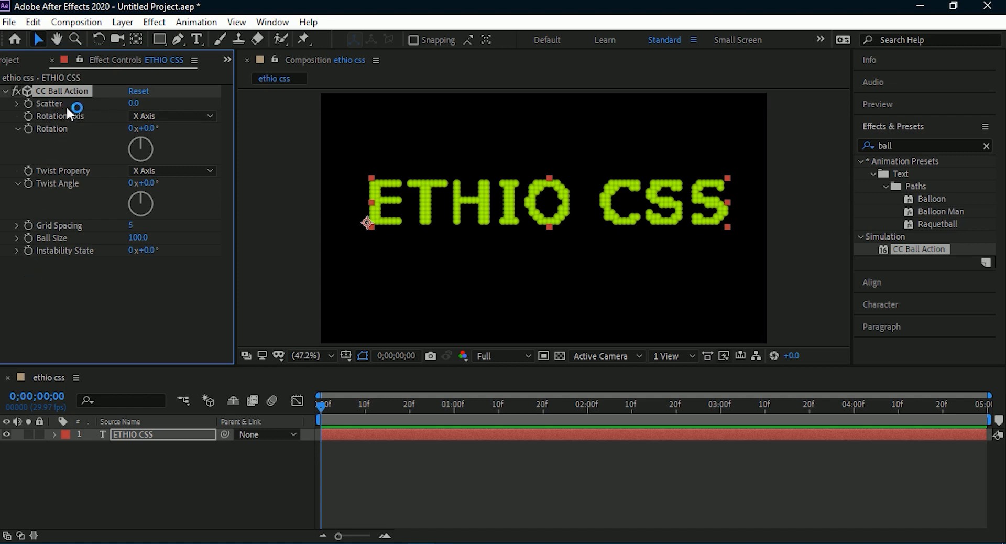
- Try a Scatter value of -23 on the text's CC Ball Action effect and reset that property
{"action": "left_click", "coordinate": [137, 104]}
{"action": "left_click", "coordinate": [176, 102]}
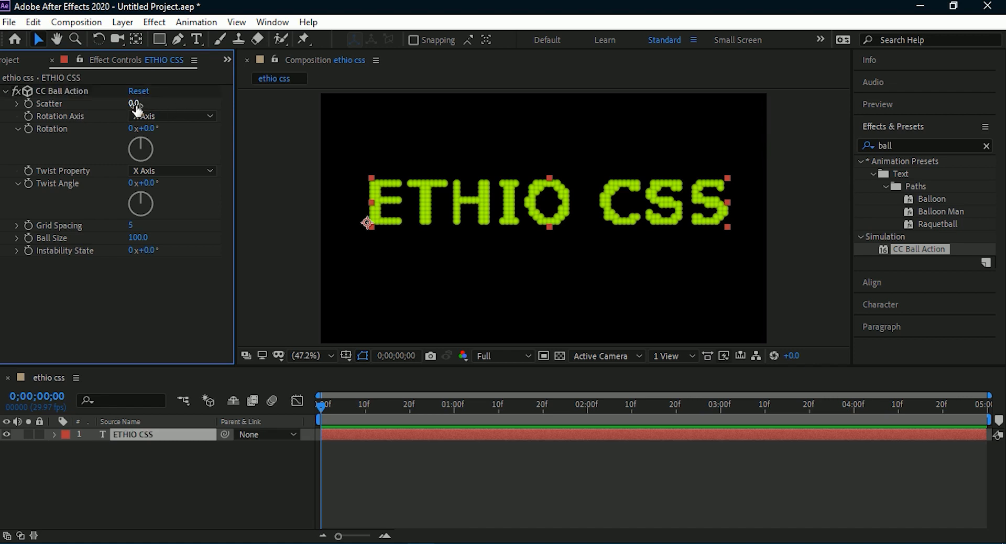
{"action": "mouse_move", "coordinate": [138, 104]}
{"action": "left_mouse_down"}
{"action": "mouse_move", "coordinate": [184, 104]}
{"action": "mouse_move", "coordinate": [113, 112]}
{"action": "mouse_move", "coordinate": [110, 102]}
{"action": "left_mouse_up"}
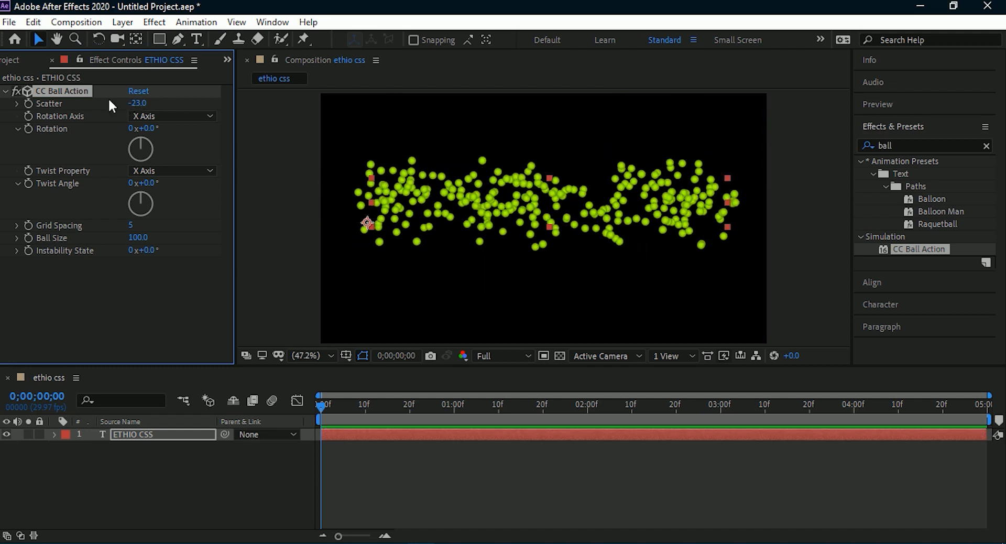
{"action": "right_click", "coordinate": [88, 102]}
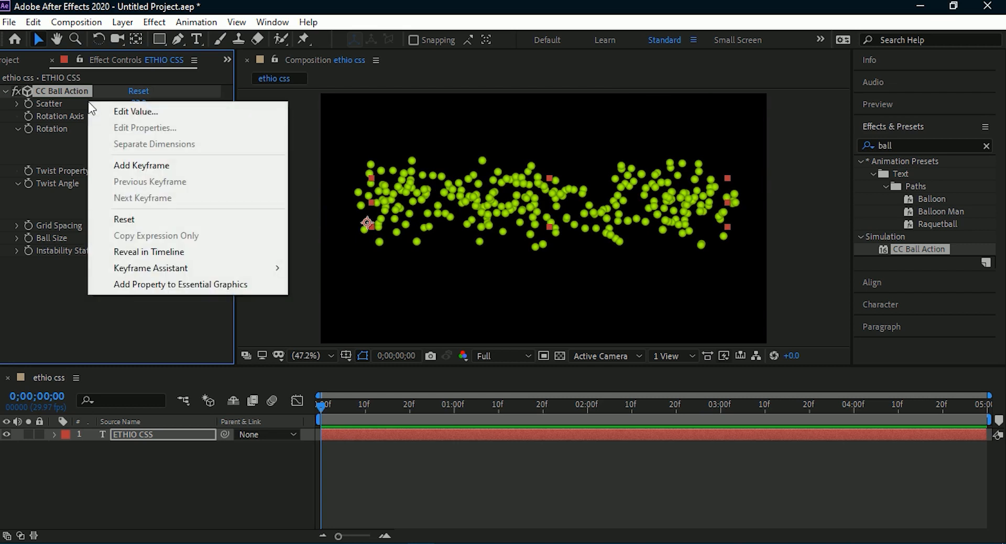
{"action": "left_click", "coordinate": [127, 217]}
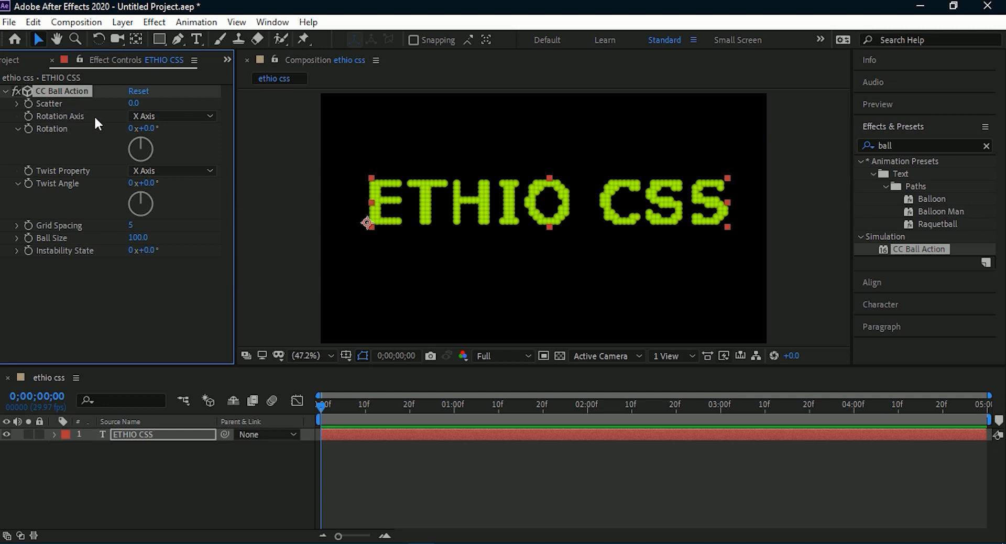
{"action": "left_click", "coordinate": [152, 115]}
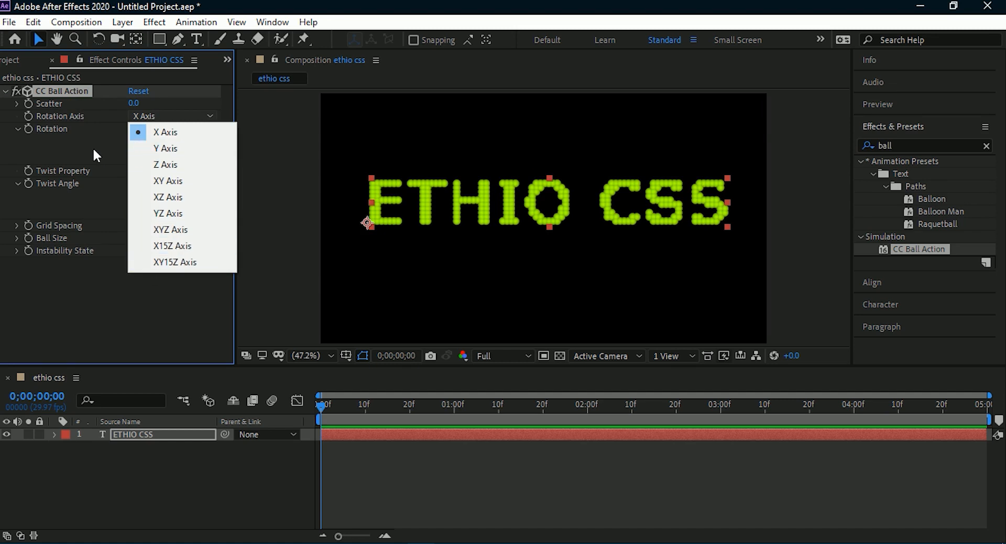
{"action": "left_click", "coordinate": [105, 142]}
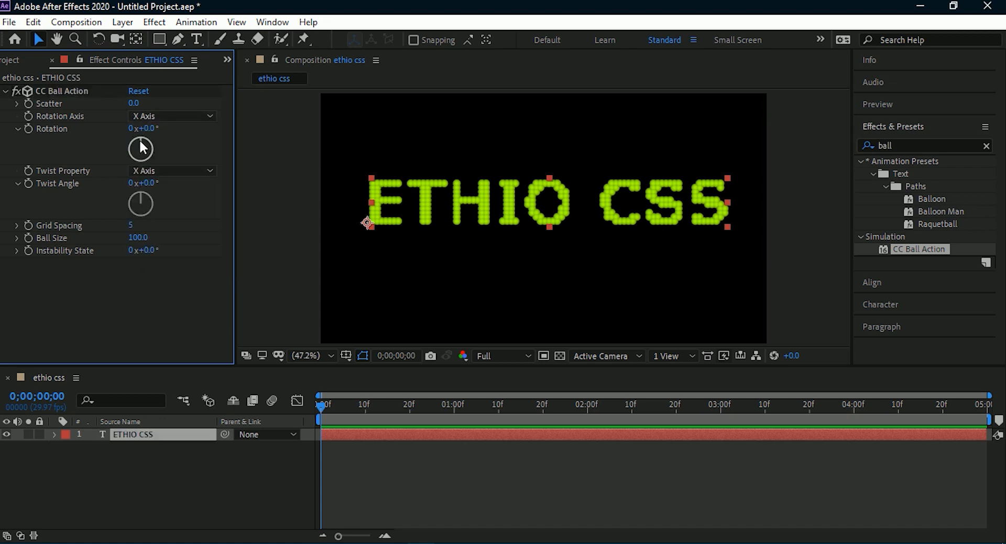
- Try a Rotation of -2x-4.0° and a Twist Angle of -315.0° on CC Ball Action, resetting the effect after each
{"action": "left_click_drag", "start_coordinate": [140, 138], "coordinate": [140, 108]}
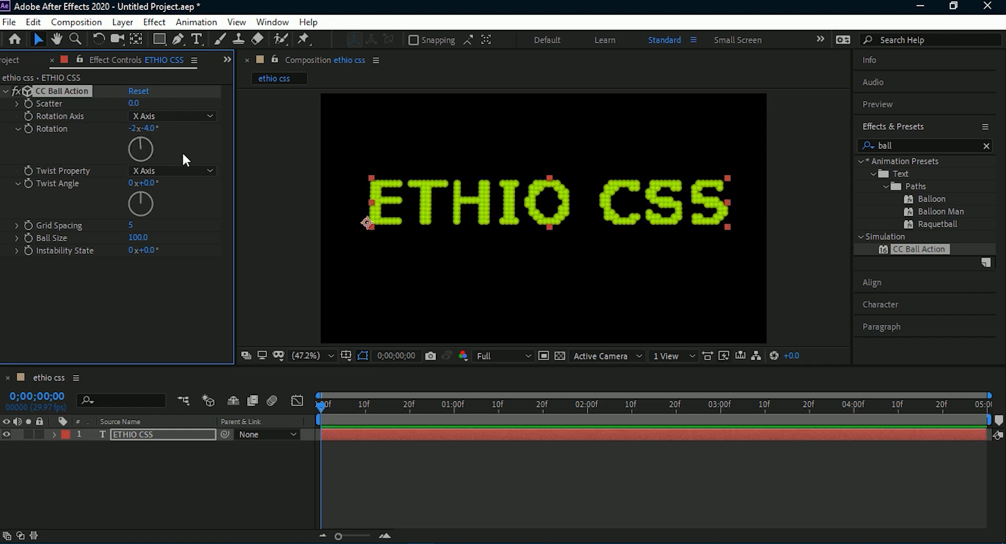
{"action": "left_click", "coordinate": [136, 90]}
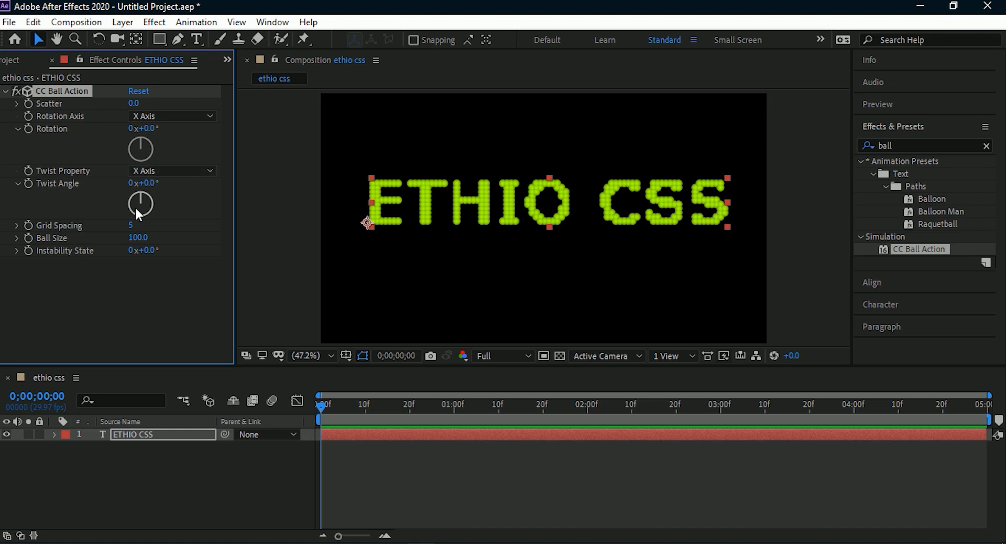
{"action": "left_click_drag", "start_coordinate": [135, 205], "coordinate": [180, 206]}
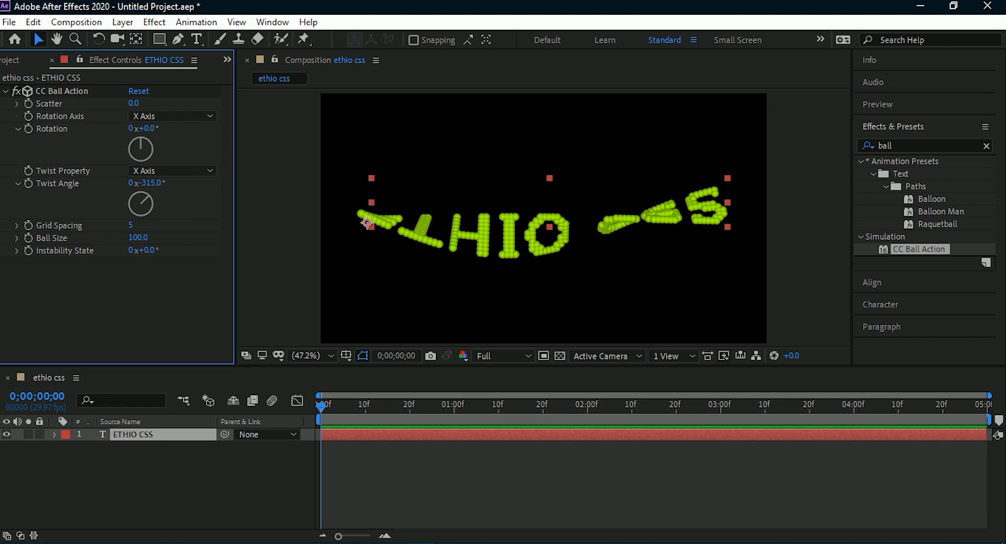
{"action": "left_click", "coordinate": [137, 91]}
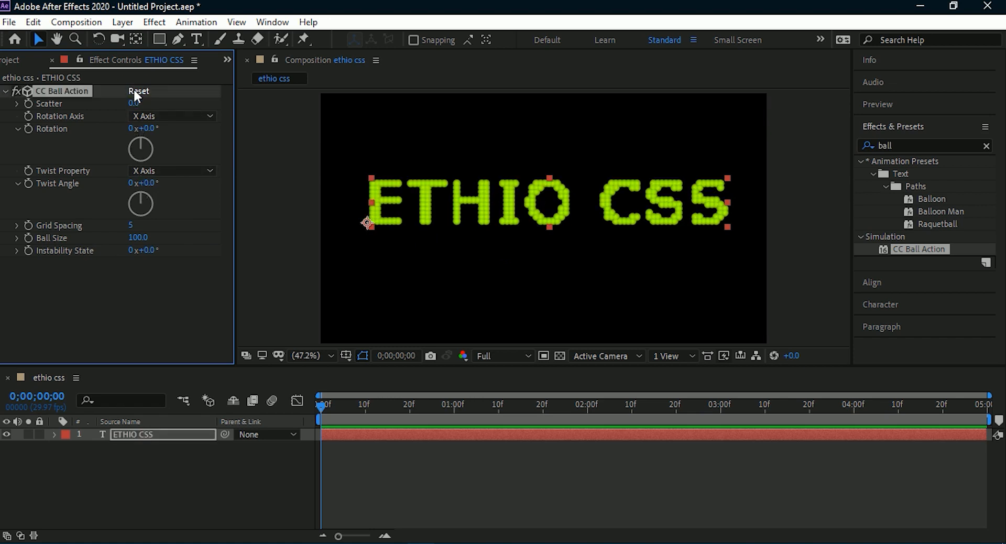
- Try adjusting CC Ball Action's Grid Spacing and a Ball Size of 96, and reset the effect
{"action": "right_click", "coordinate": [74, 180]}
{"action": "left_click", "coordinate": [121, 301]}
{"action": "mouse_move", "coordinate": [132, 225]}
{"action": "left_mouse_down"}
{"action": "mouse_move", "coordinate": [156, 227]}
{"action": "mouse_move", "coordinate": [126, 233]}
{"action": "left_mouse_up"}
{"action": "mouse_move", "coordinate": [138, 238]}
{"action": "left_mouse_down"}
{"action": "mouse_move", "coordinate": [187, 243]}
{"action": "mouse_move", "coordinate": [81, 253]}
{"action": "mouse_move", "coordinate": [142, 249]}
{"action": "left_mouse_up"}
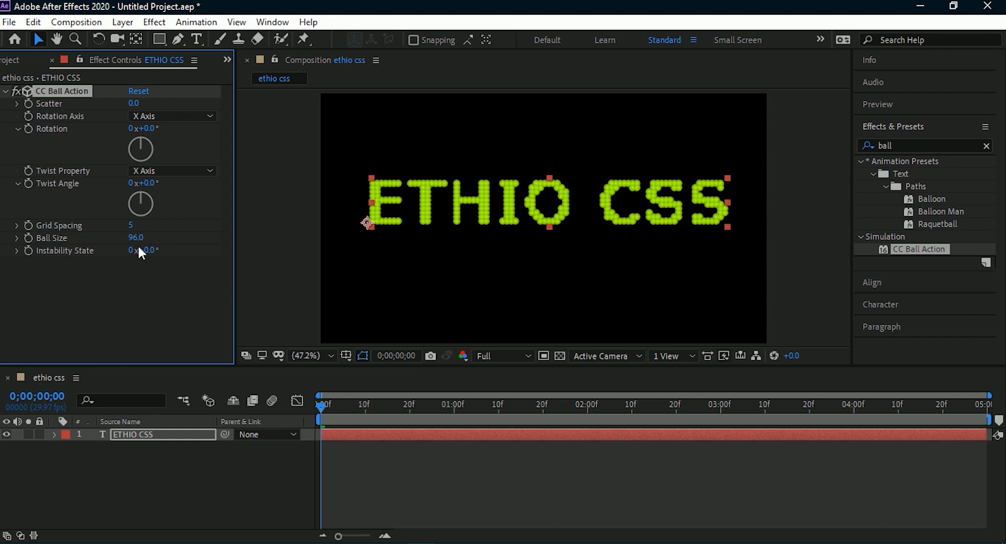
{"action": "left_click", "coordinate": [135, 91]}
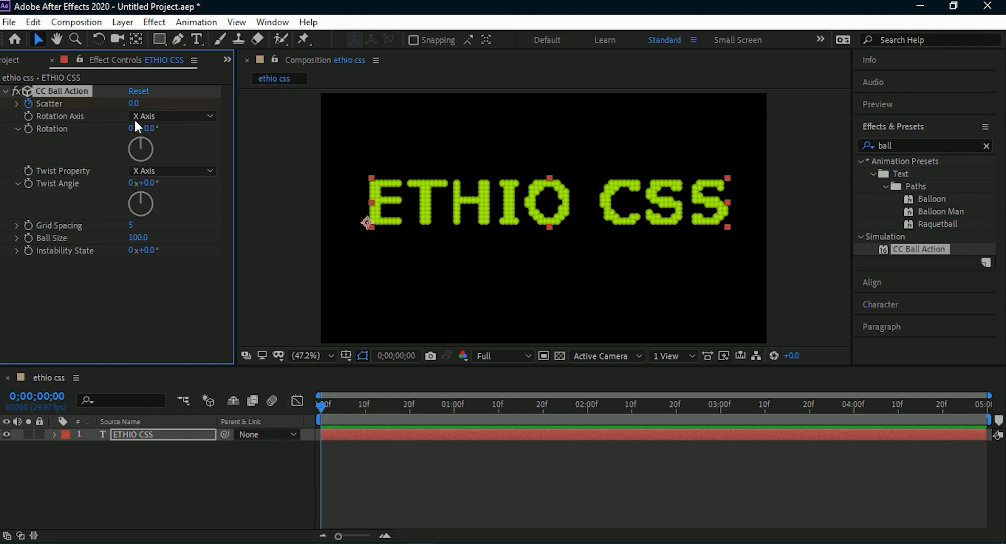
- Set CC Ball Action's Scatter keyframe at the start of the composition to 1000
{"action": "left_click", "coordinate": [135, 104]}
{"action": "type", "text": "1000"}
{"action": "key", "text": "Return"}
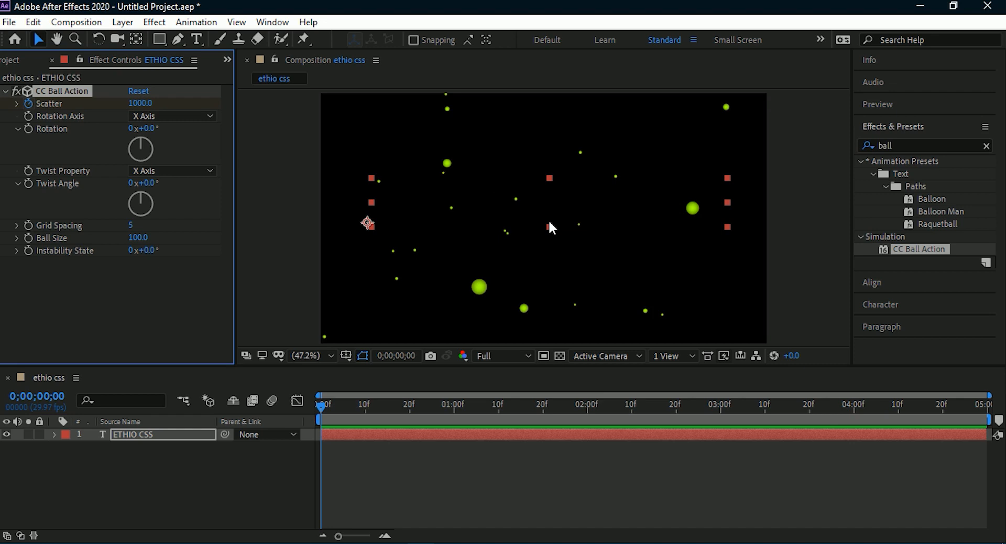
- Reveal the text layer's keyframes and add a Scatter keyframe of 0 at frame 20
{"action": "left_click_drag", "start_coordinate": [321, 405], "coordinate": [409, 412]}
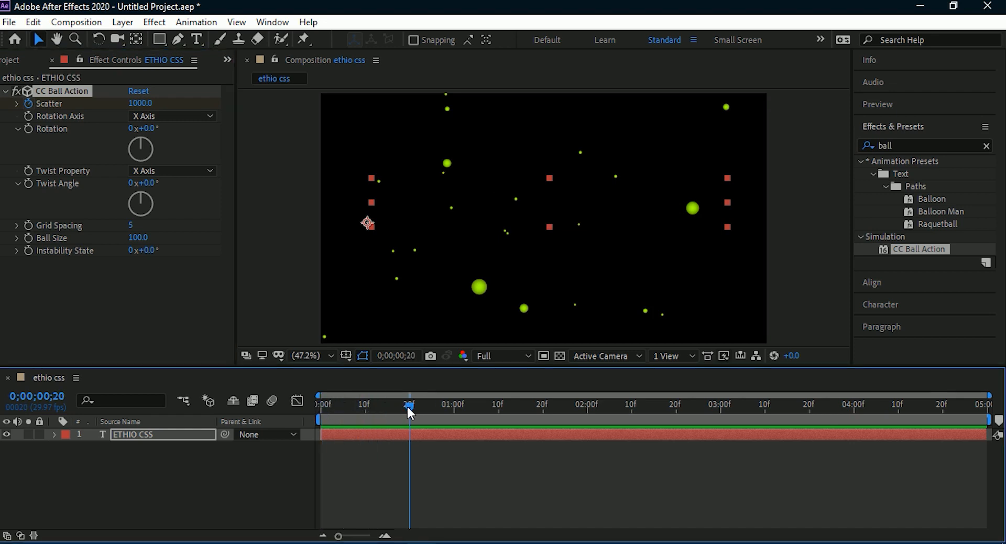
{"action": "left_click", "coordinate": [155, 435]}
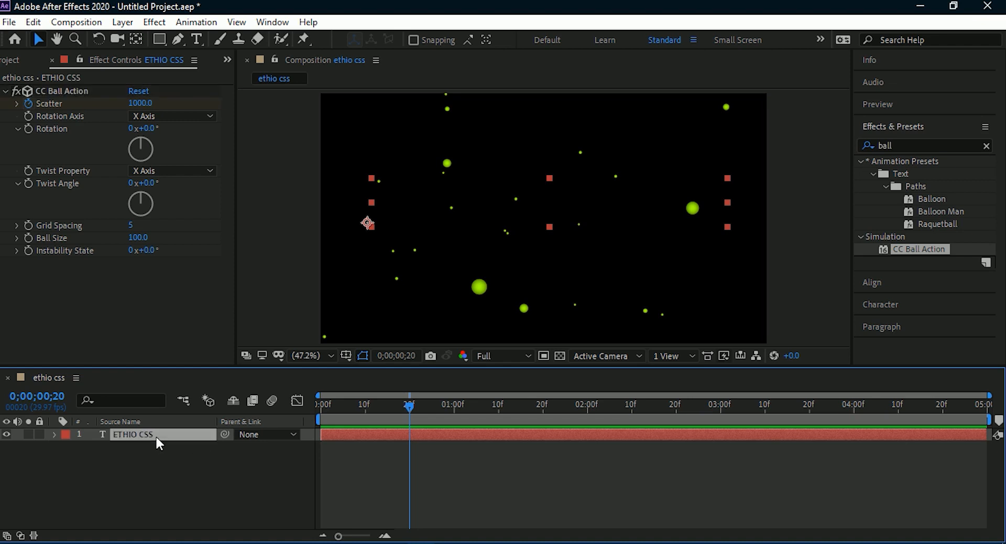
{"action": "key", "text": "u"}
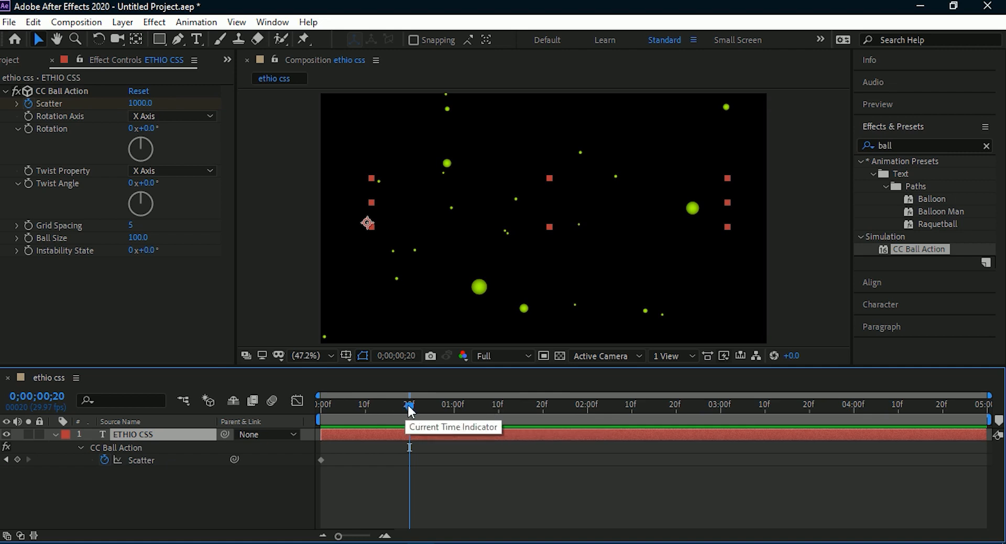
{"action": "left_click", "coordinate": [142, 105]}
{"action": "type", "text": "0"}
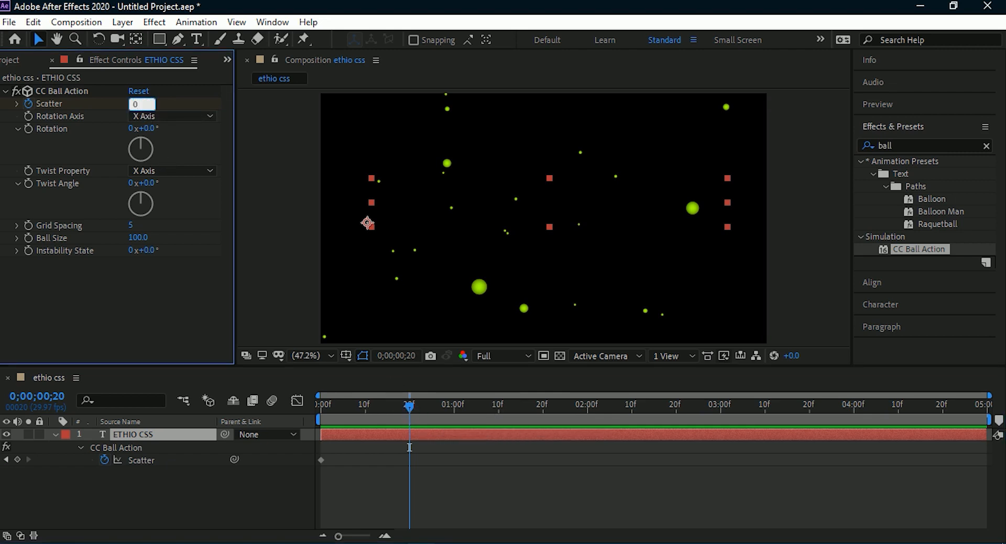
{"action": "key", "text": "Return"}
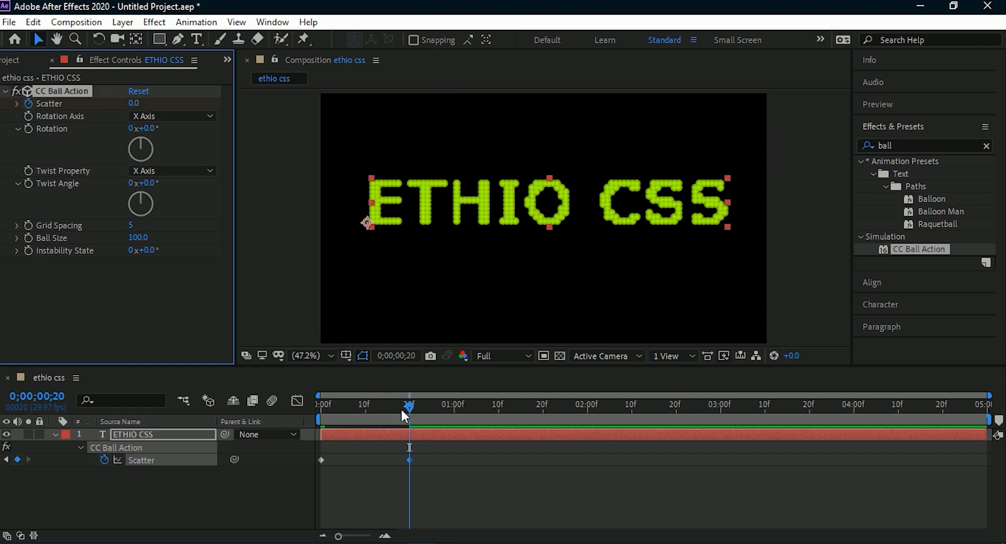
- Preview the Scatter animation from the start of the composition and scrub back through it
{"action": "left_click_drag", "start_coordinate": [409, 407], "coordinate": [292, 401]}
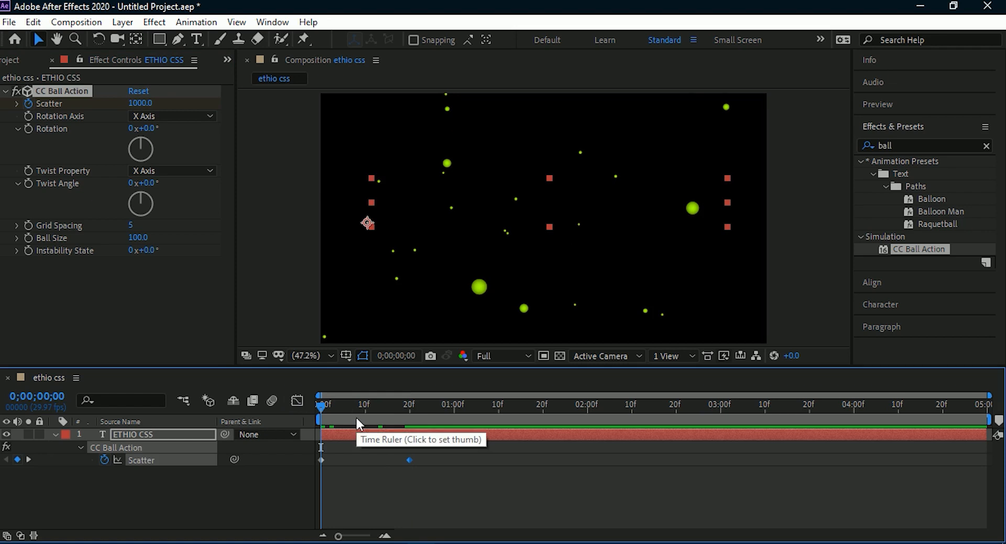
{"action": "key", "text": "h"}
{"action": "key", "text": "space"}
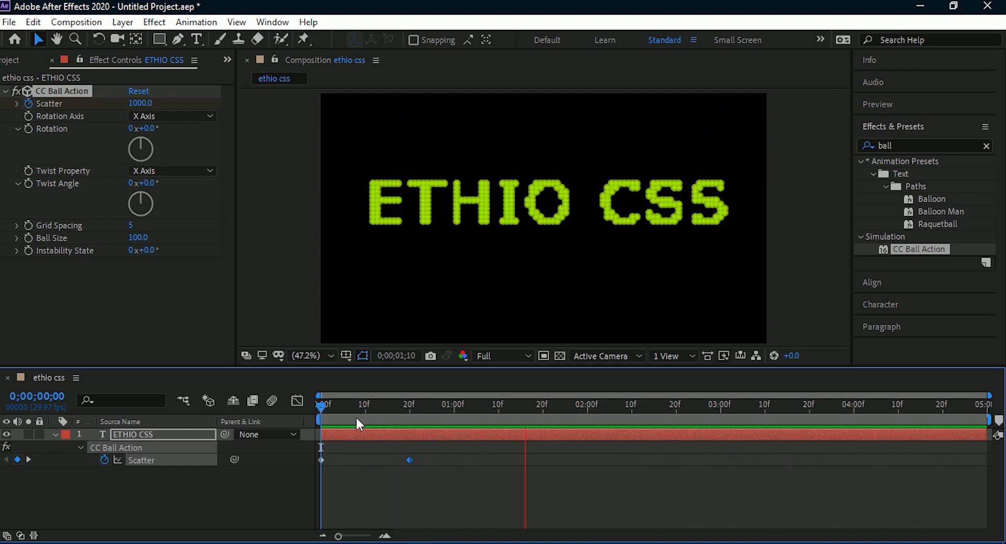
{"action": "key", "text": "space"}
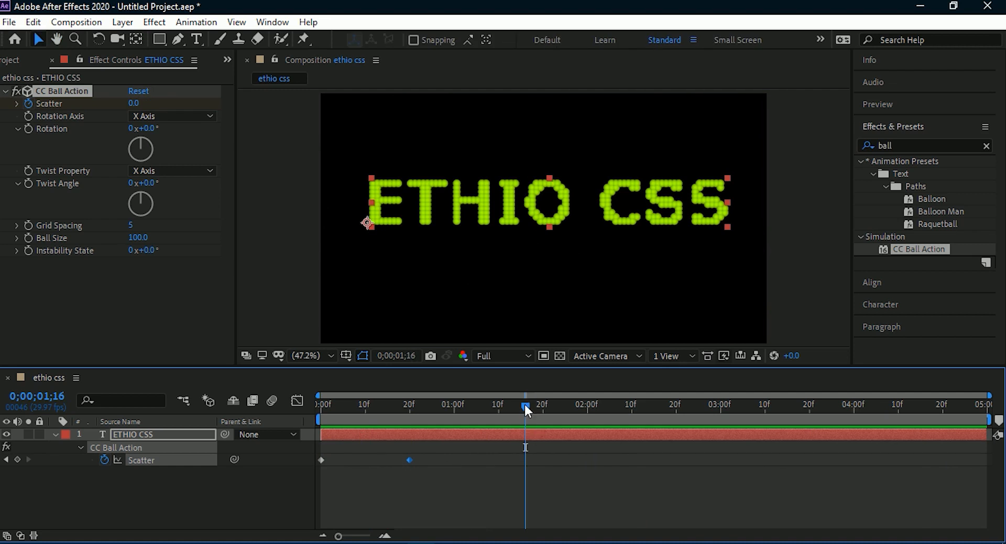
{"action": "left_click_drag", "start_coordinate": [526, 407], "coordinate": [427, 416]}
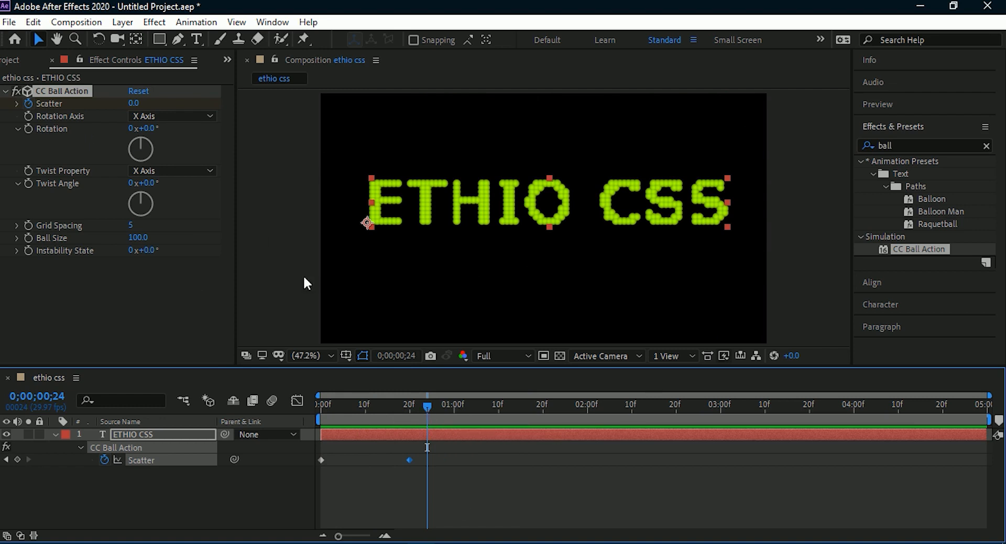
- Delete both Scatter keyframes, return to the first frame and collapse the text layer's properties
{"action": "mouse_move", "coordinate": [422, 473]}
{"action": "left_mouse_down"}
{"action": "mouse_move", "coordinate": [315, 430]}
{"action": "mouse_move", "coordinate": [300, 438]}
{"action": "mouse_move", "coordinate": [311, 455]}
{"action": "left_mouse_up"}
{"action": "key", "text": "Delete"}
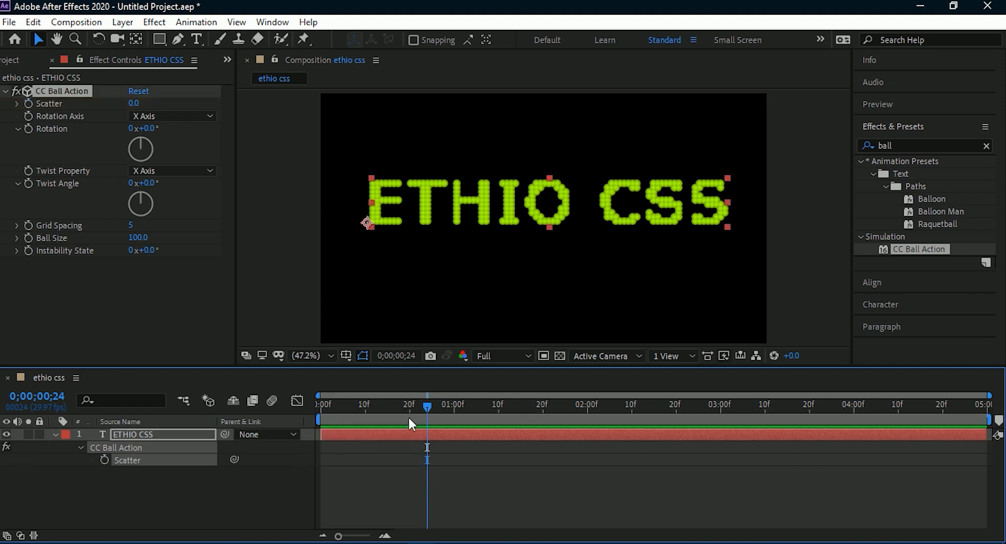
{"action": "left_click_drag", "start_coordinate": [427, 404], "coordinate": [270, 399]}
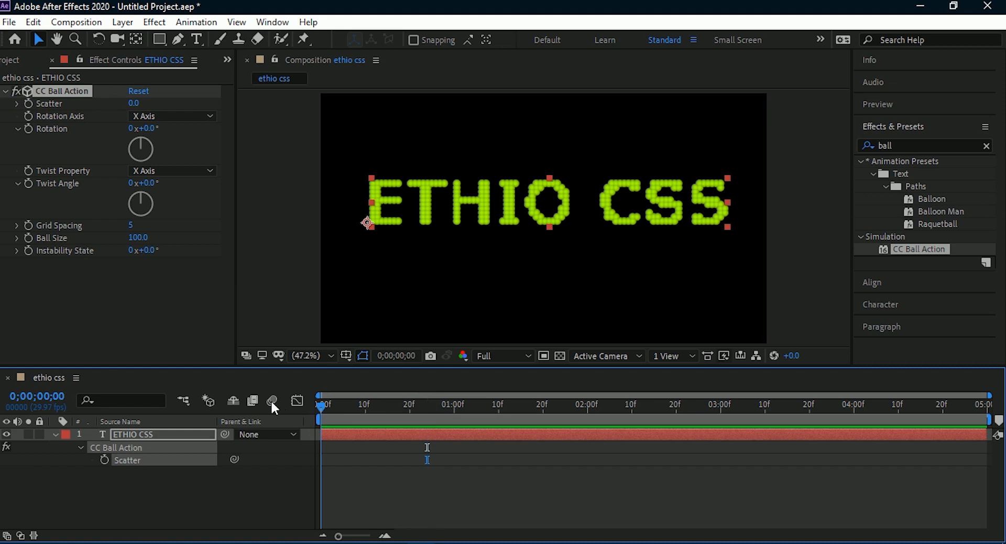
{"action": "left_click", "coordinate": [54, 435]}
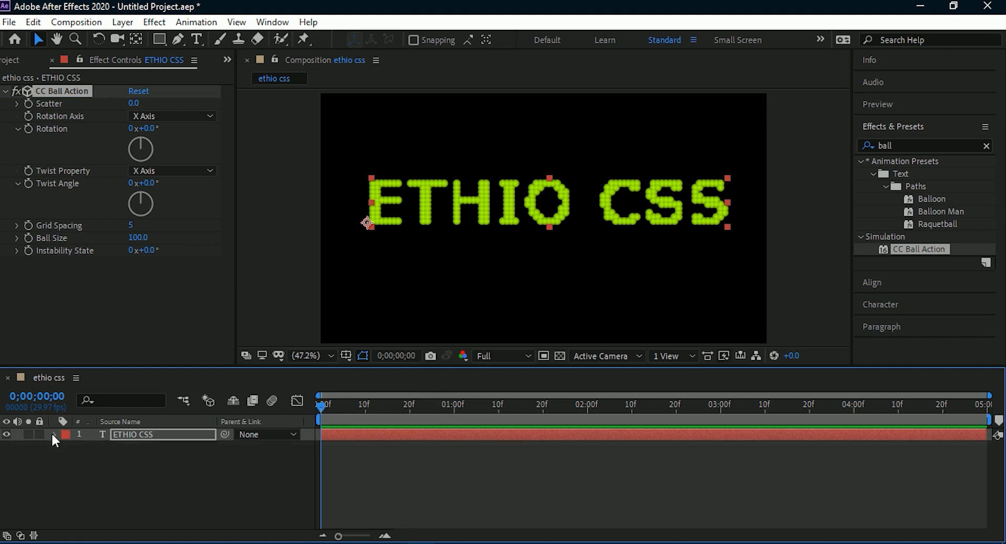
- Enable keyframing for CC Ball Action's Rotation at the first frame and for the Rotation shown under the text layer
{"action": "left_click", "coordinate": [48, 127]}
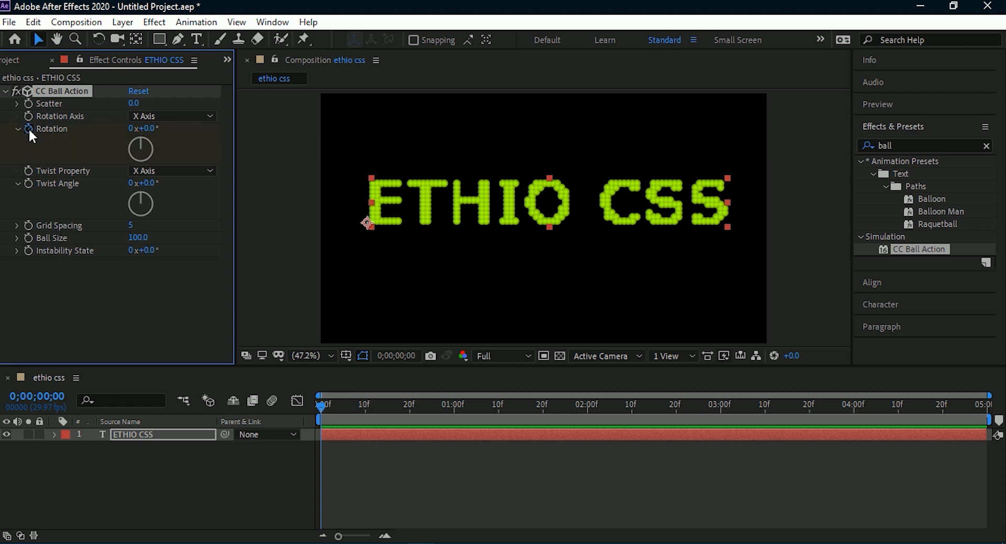
{"action": "left_click", "coordinate": [118, 429]}
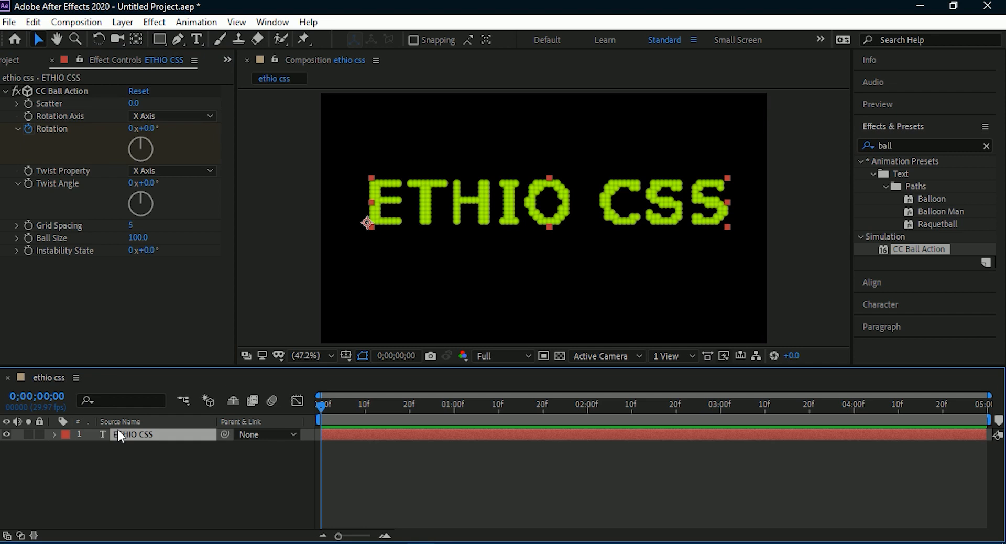
{"action": "key", "text": "u"}
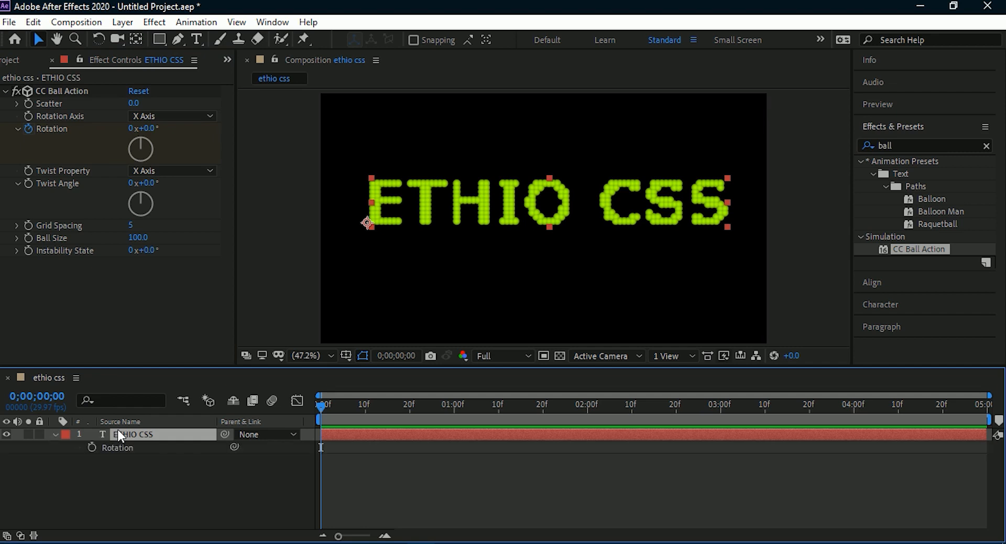
{"action": "left_click", "coordinate": [92, 447]}
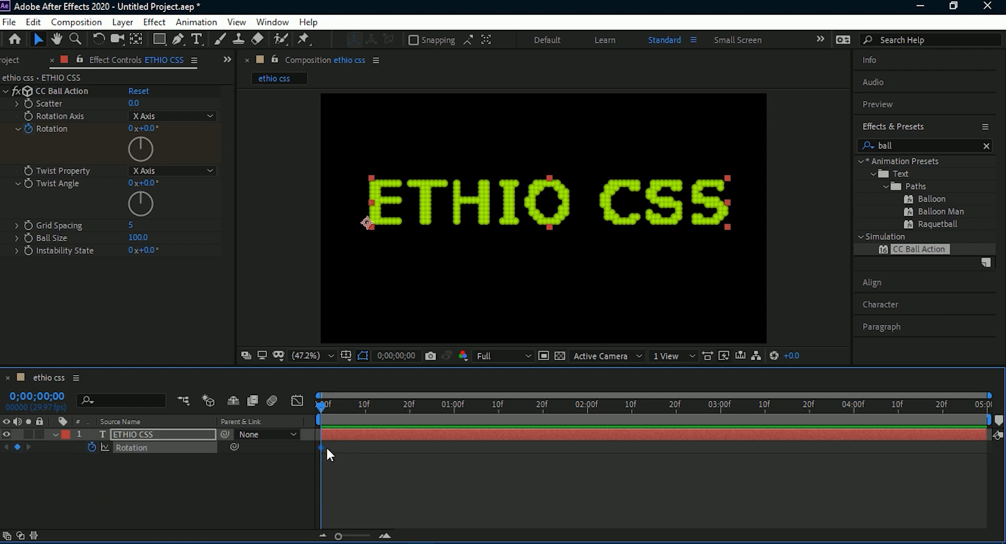
- At frame 20, set CC Ball Action's Rotation to 2x+10.0° and add a keyframe to the layer's Rotation row
{"action": "left_click_drag", "start_coordinate": [321, 405], "coordinate": [409, 411]}
{"action": "left_click_drag", "start_coordinate": [150, 128], "coordinate": [739, 179]}
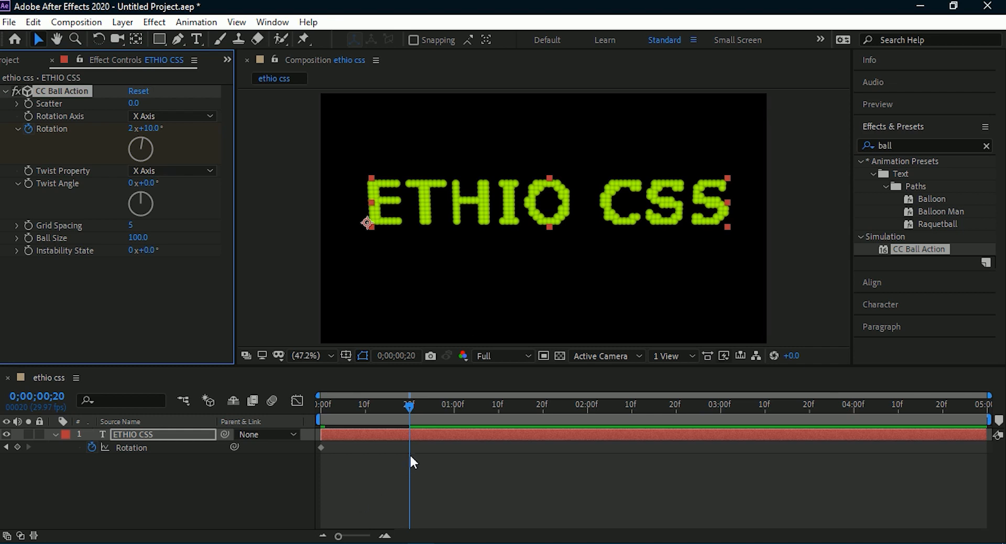
{"action": "left_click", "coordinate": [15, 448]}
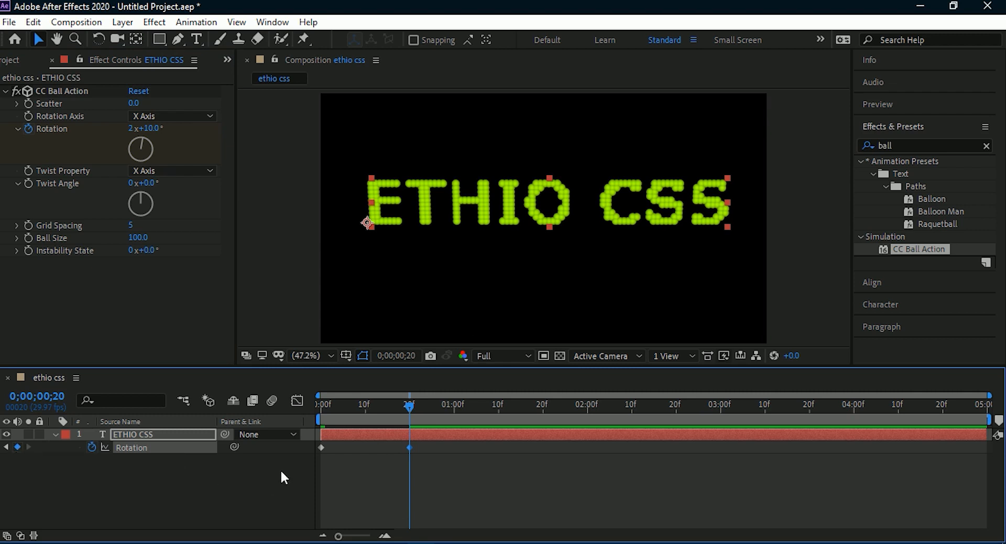
- Preview the rotation from the start and move the layer's second Rotation keyframe to 0;00;01;22
{"action": "left_click_drag", "start_coordinate": [408, 408], "coordinate": [284, 420]}
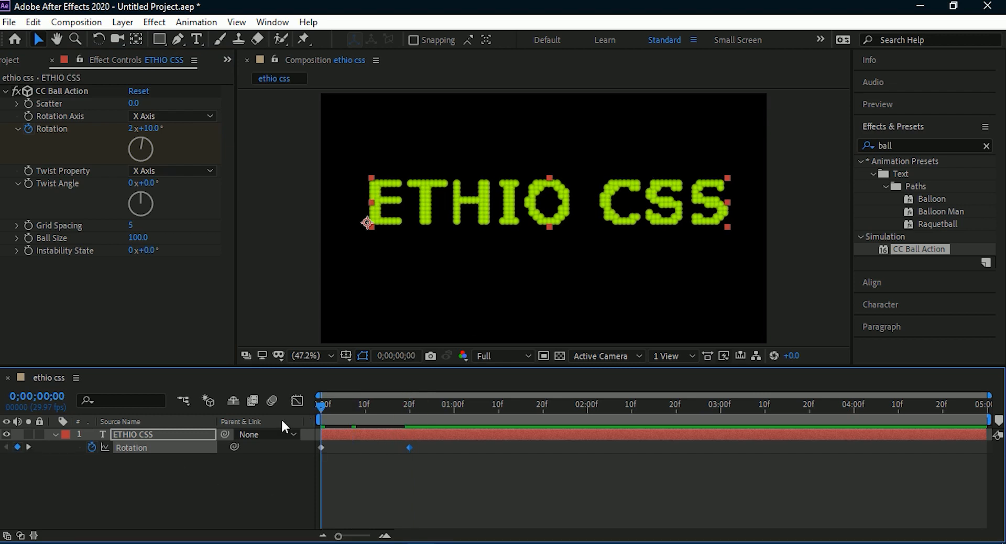
{"action": "key", "text": "space"}
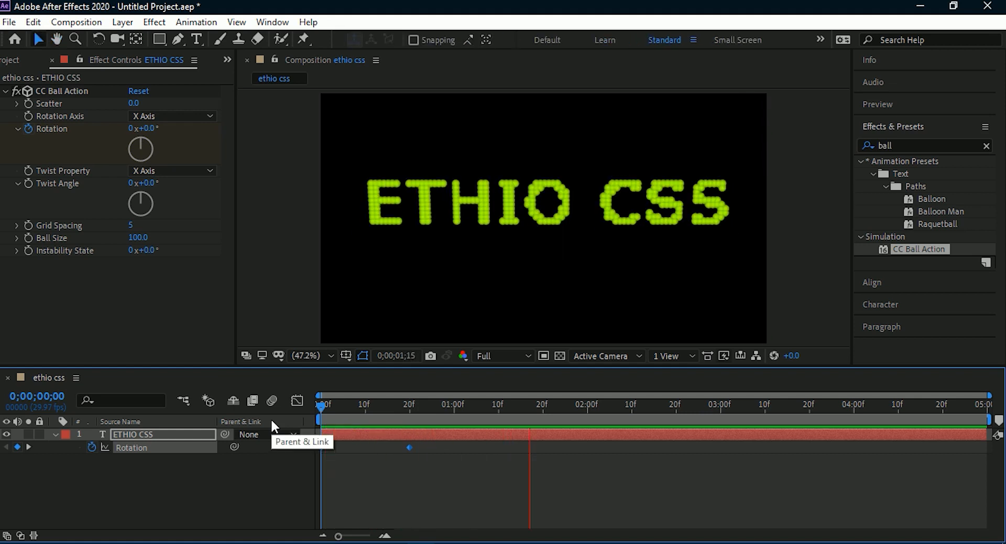
{"action": "left_click_drag", "start_coordinate": [409, 447], "coordinate": [551, 450]}
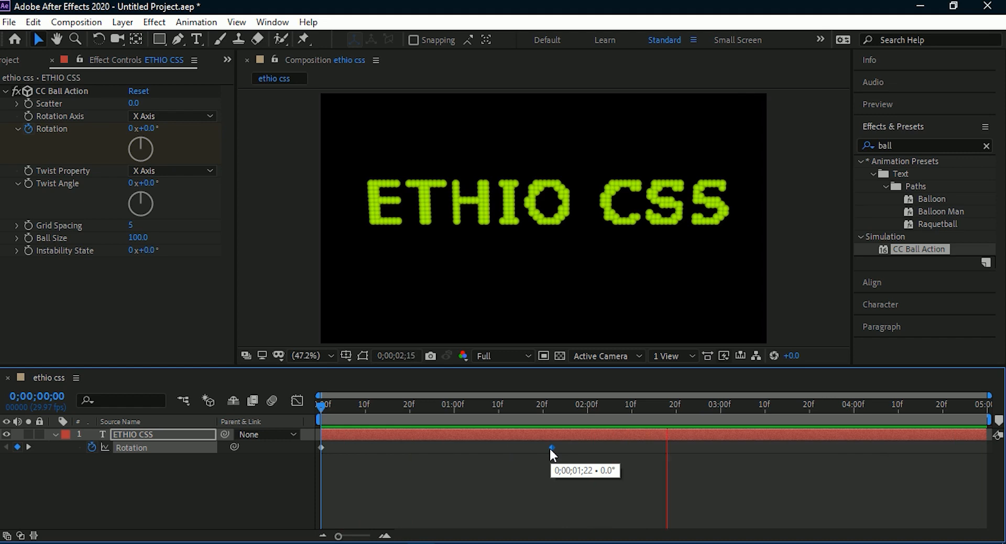
{"action": "left_click_drag", "start_coordinate": [549, 449], "coordinate": [549, 446]}
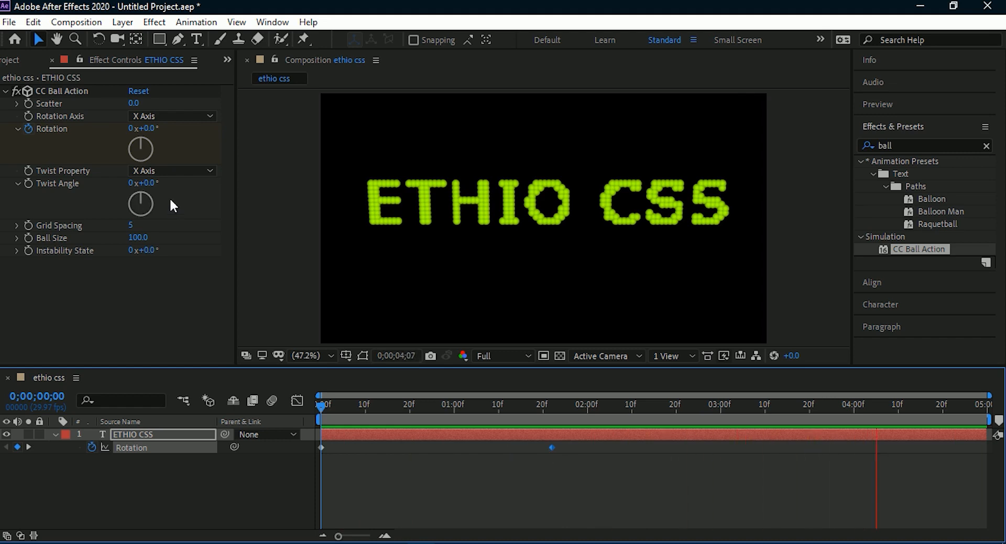
- Set CC Ball Action's Twist Property to Y Axis while the preview plays
{"action": "left_click", "coordinate": [188, 172]}
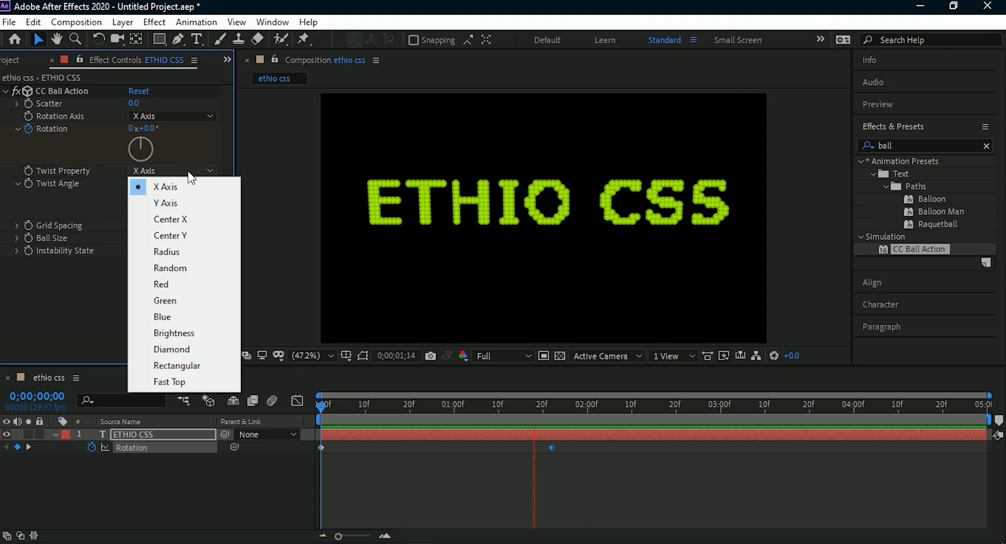
{"action": "left_click", "coordinate": [165, 205]}
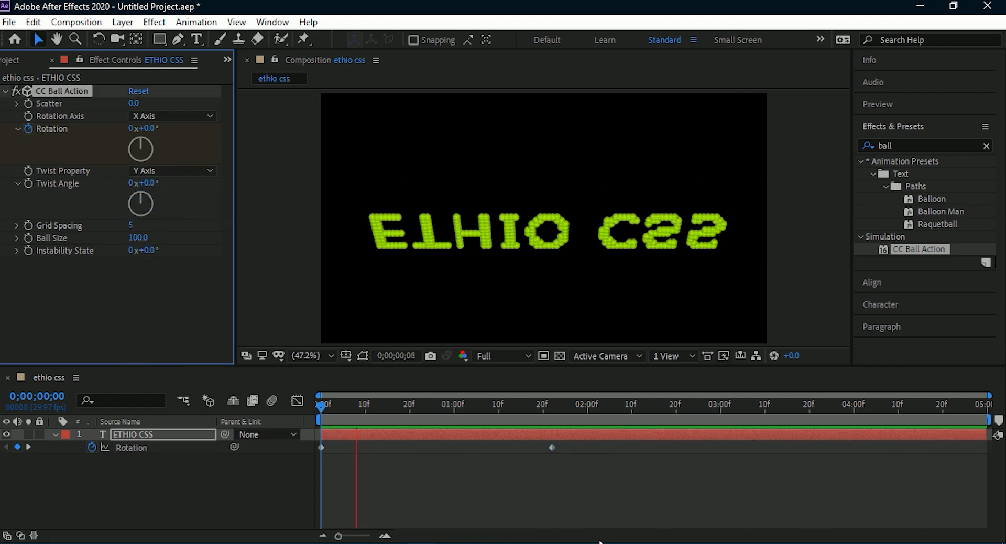
{"action": "left_click", "coordinate": [571, 448]}
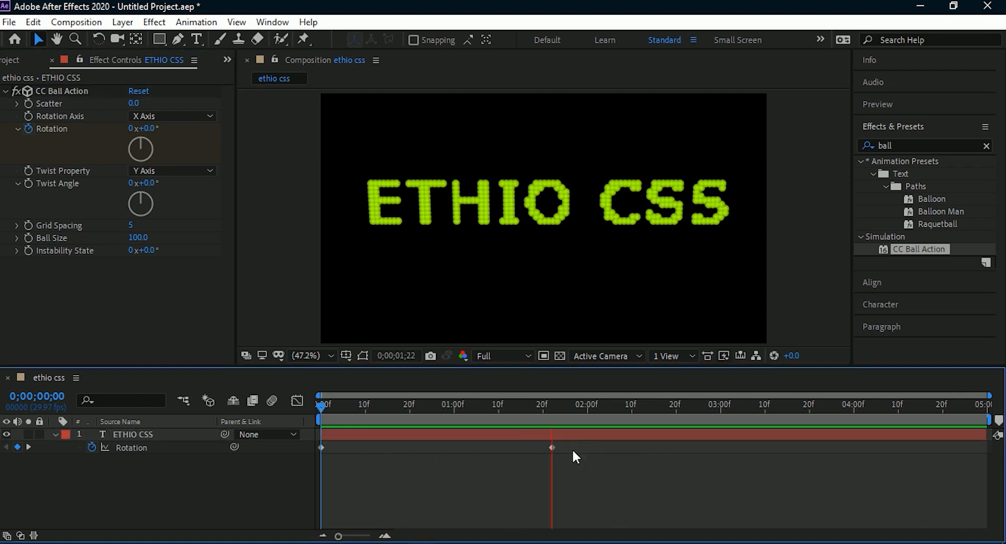
- Stop the preview, delete both keyframes in the layer's Rotation row and collapse the layer
{"action": "key", "text": "space"}
{"action": "left_click_drag", "start_coordinate": [562, 462], "coordinate": [308, 444]}
{"action": "key", "text": "Delete"}
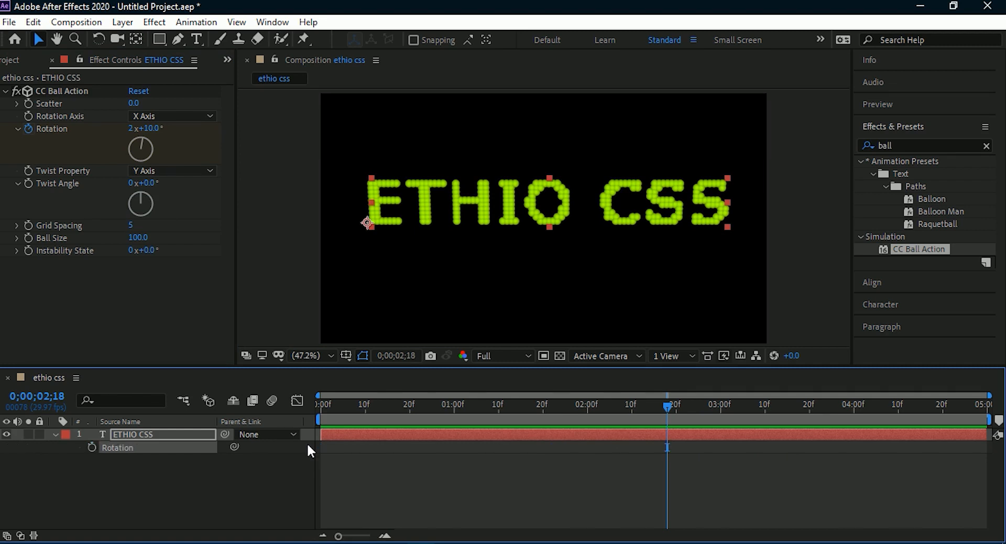
{"action": "left_click", "coordinate": [52, 433]}
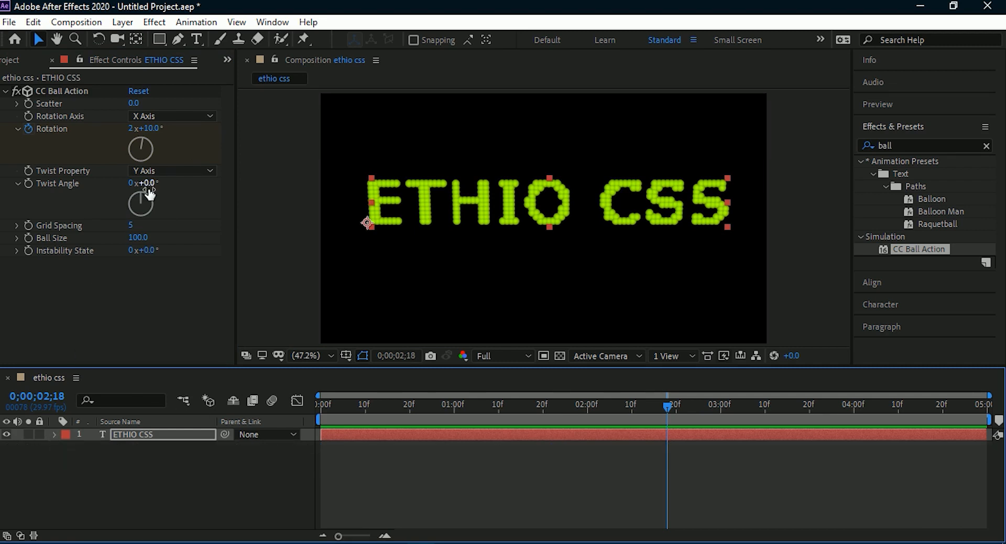
- Try different Twist Angle values around the Y Axis on CC Ball Action, ending at -6.0°
{"action": "left_click_drag", "start_coordinate": [143, 195], "coordinate": [139, 227]}
{"action": "left_click_drag", "start_coordinate": [154, 171], "coordinate": [156, 244]}
{"action": "left_click_drag", "start_coordinate": [128, 186], "coordinate": [151, 168]}
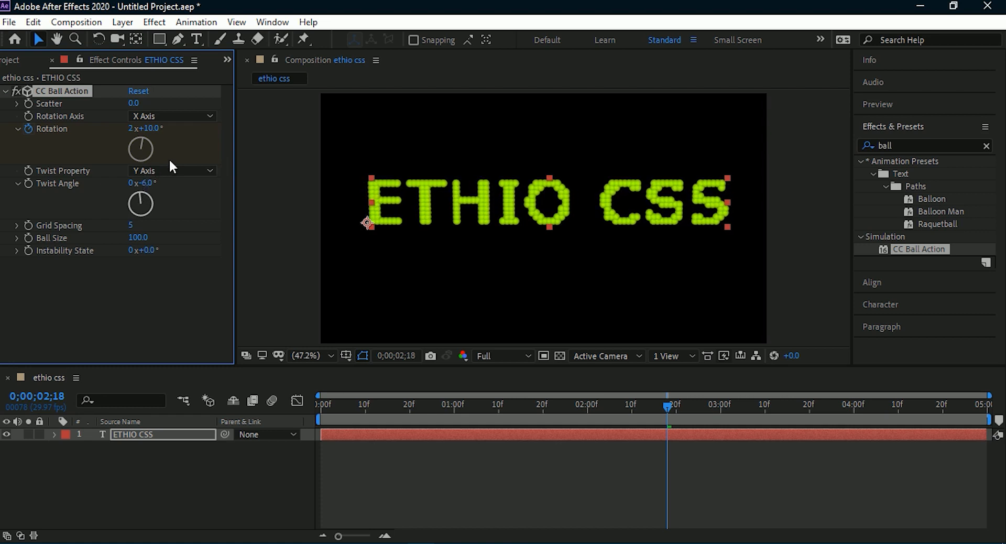
- Try the Center X twist property with a Twist Angle of -217.0° and reset CC Ball Action
{"action": "left_click", "coordinate": [171, 170]}
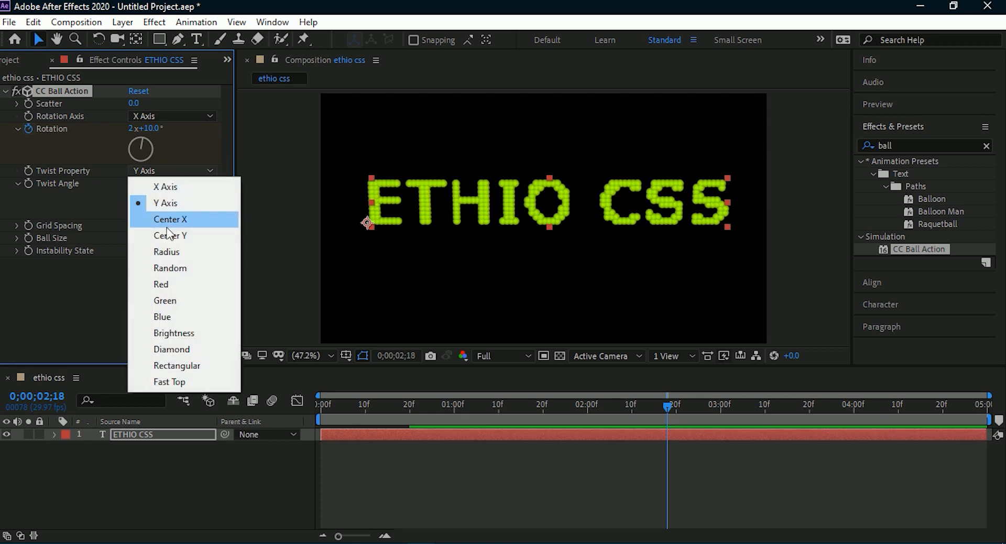
{"action": "left_click", "coordinate": [167, 224]}
{"action": "left_click", "coordinate": [142, 198]}
{"action": "left_click_drag", "start_coordinate": [142, 198], "coordinate": [167, 240]}
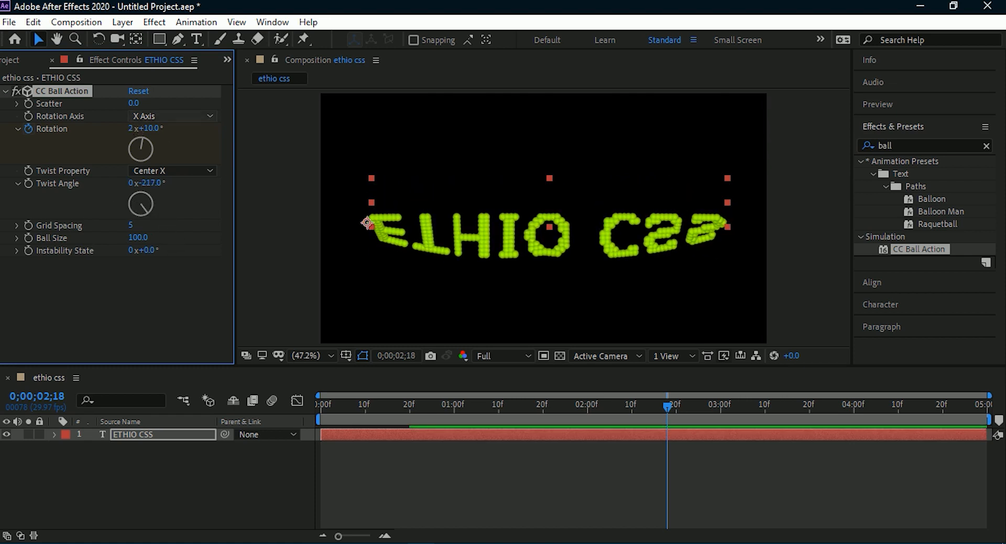
{"action": "left_click", "coordinate": [139, 91]}
- Try the Radius twist property with a changed Twist Angle and reset CC Ball Action
{"action": "left_click", "coordinate": [161, 171]}
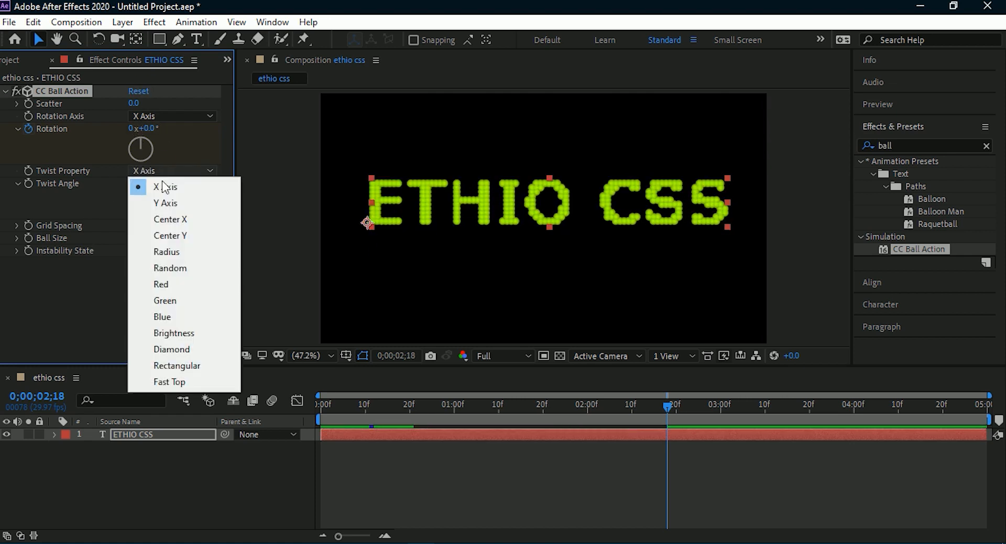
{"action": "left_click", "coordinate": [171, 257]}
{"action": "left_click_drag", "start_coordinate": [151, 197], "coordinate": [153, 84]}
{"action": "left_click", "coordinate": [137, 91]}
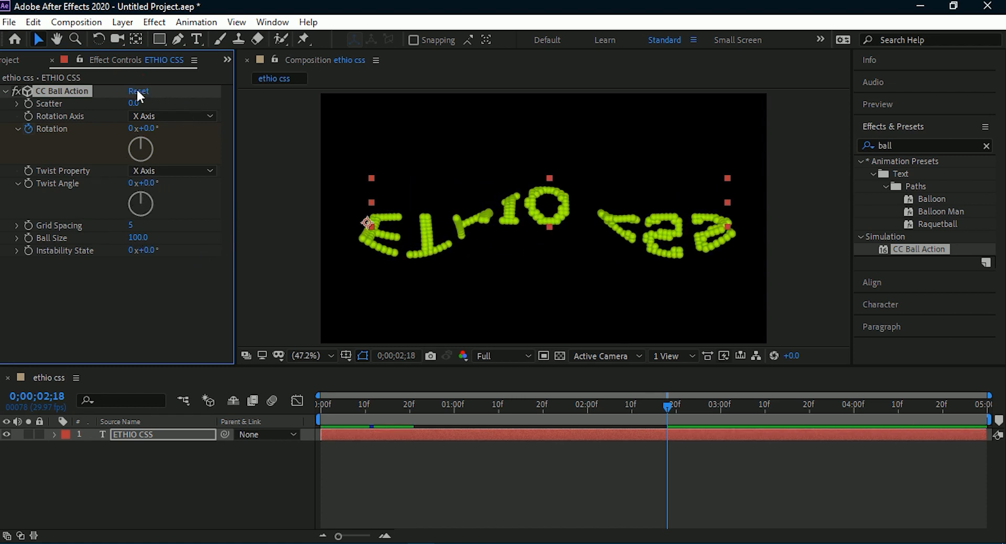